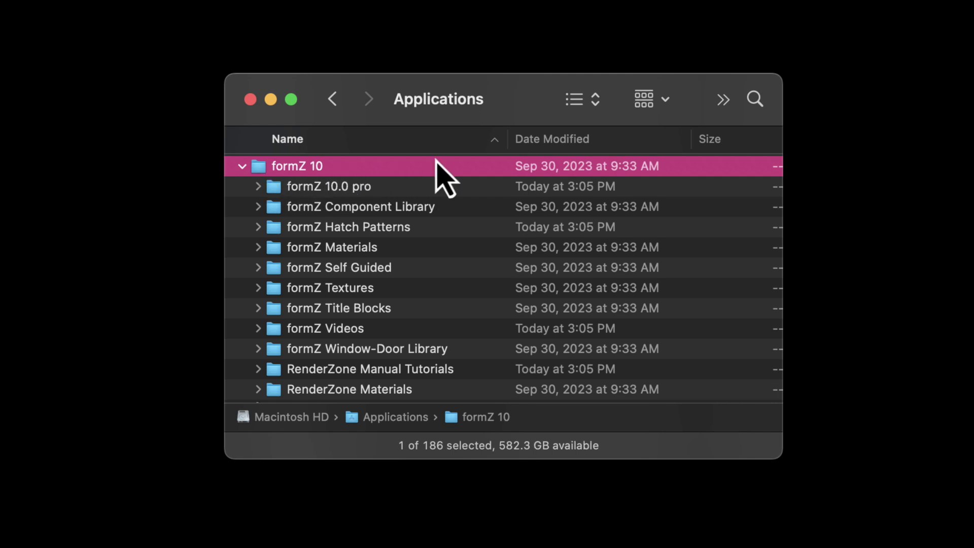
# Step: Expand the formZ Materials folder to view its subfolders, then collapse it again
pyautogui.moveTo(461, 116)
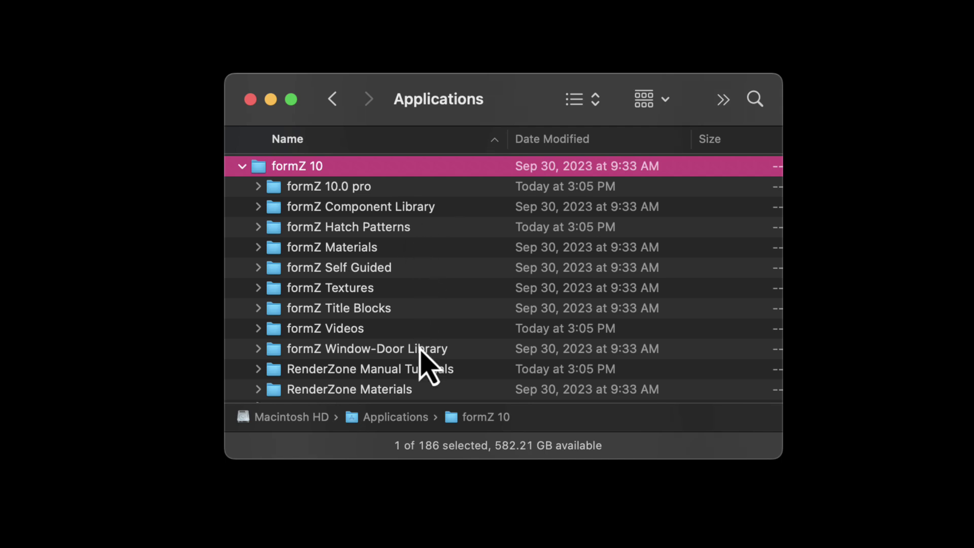
pyautogui.click(258, 247)
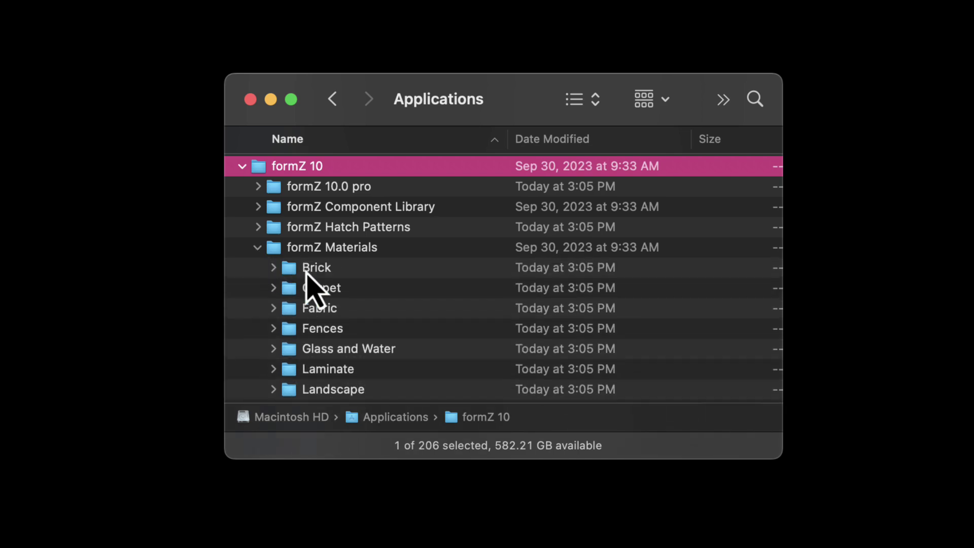
pyautogui.scroll(-4, 330, 310)
pyautogui.scroll(1, 326, 308)
pyautogui.scroll(3, 325, 307)
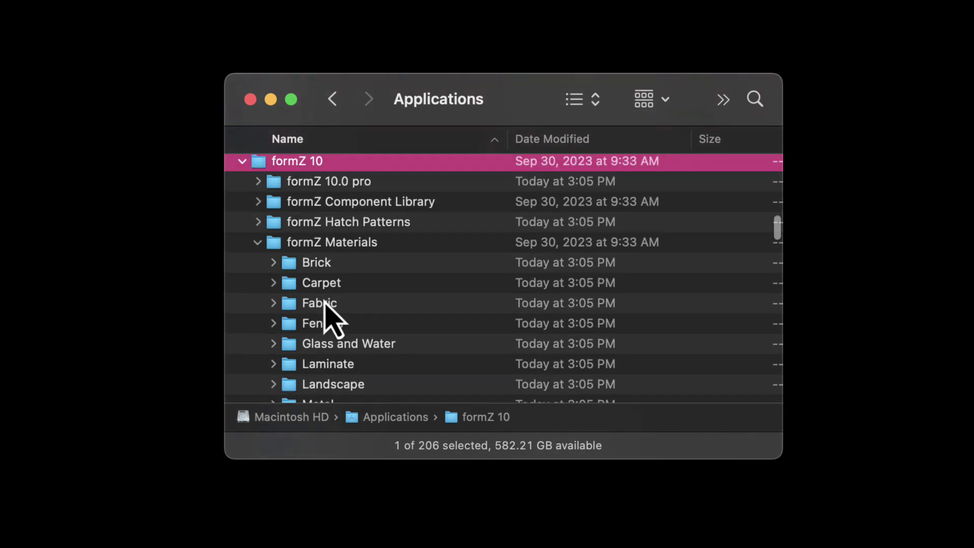
pyautogui.click(259, 245)
pyautogui.scroll(1, 314, 254)
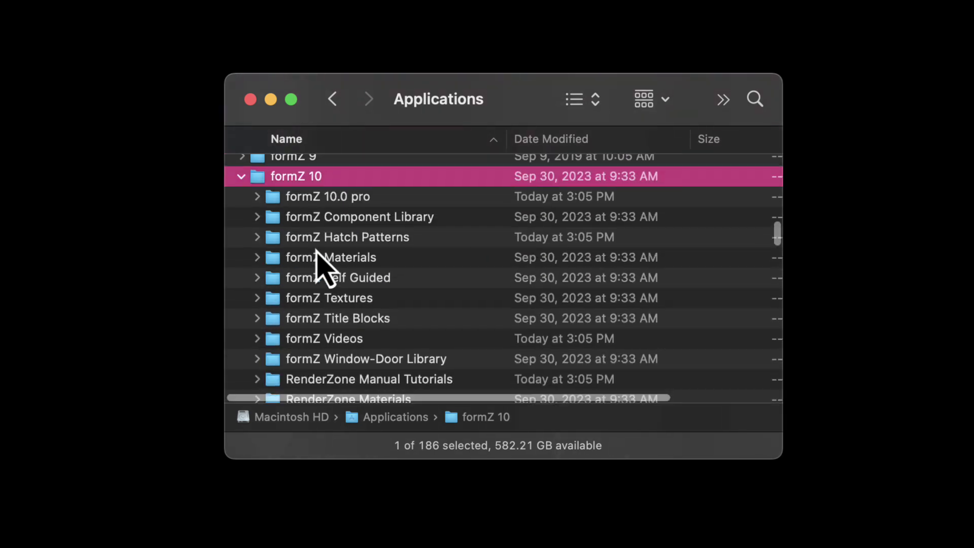
pyautogui.scroll(1, 325, 238)
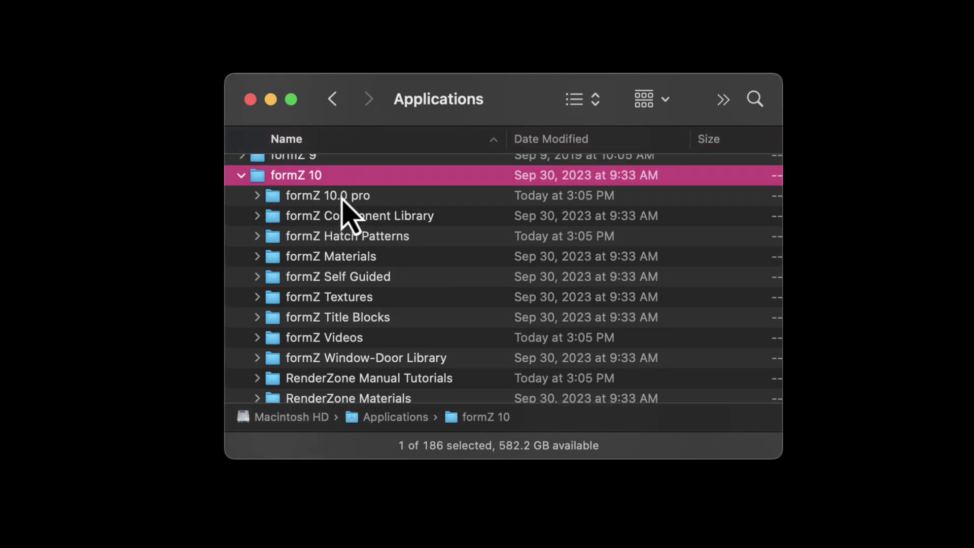
pyautogui.doubleClick(326, 196)
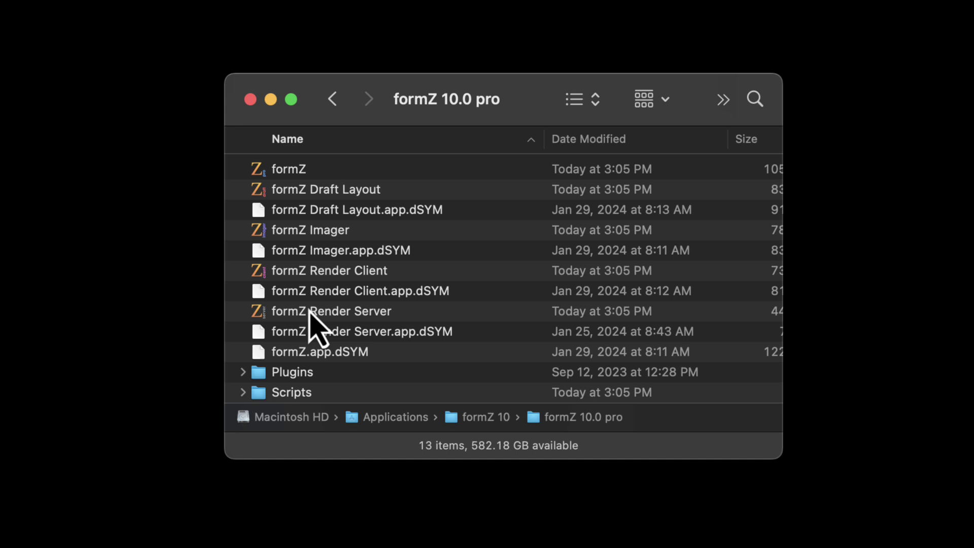
pyautogui.click(298, 174)
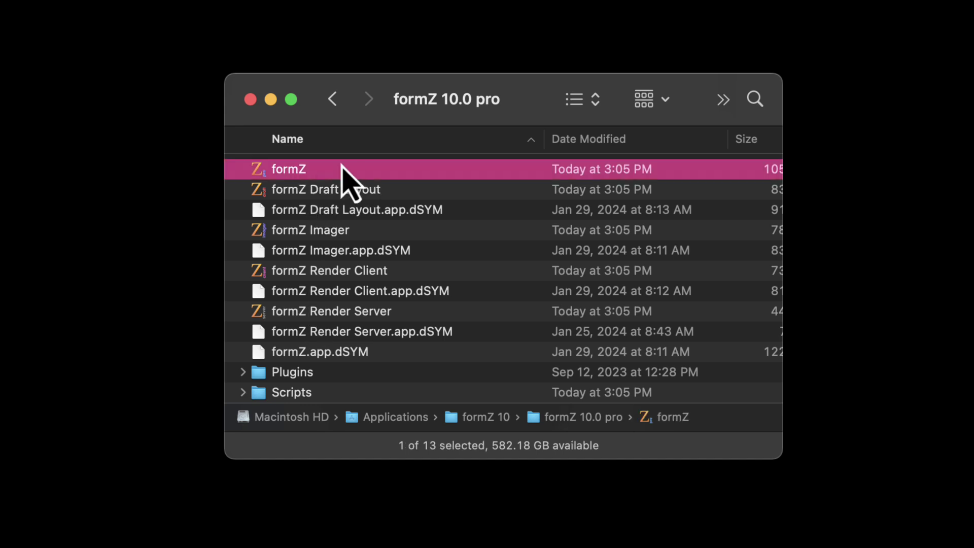
pyautogui.click(318, 191)
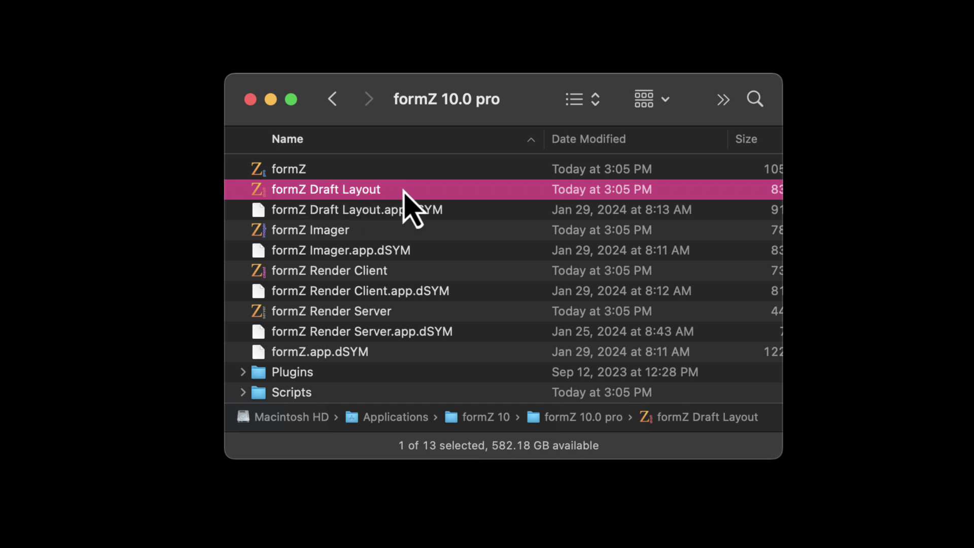
pyautogui.click(335, 231)
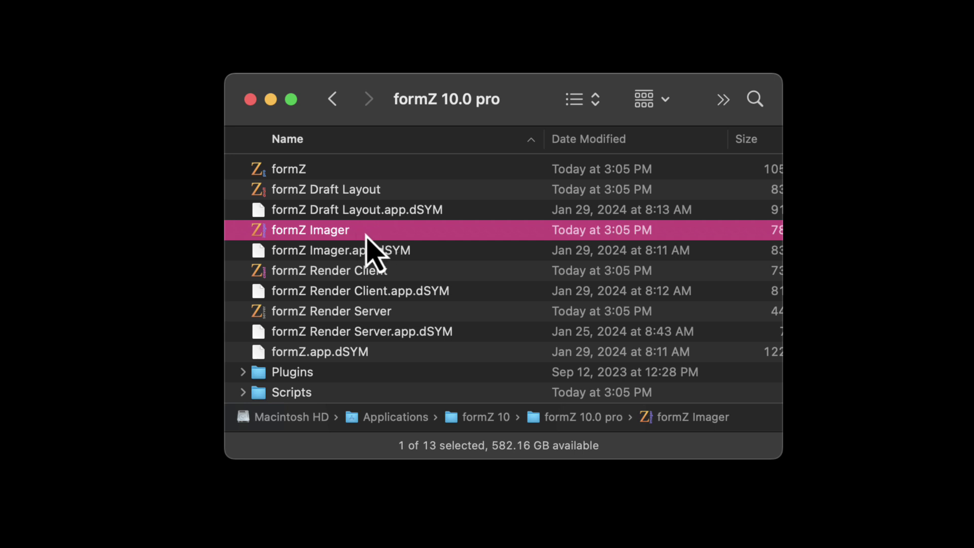
pyautogui.click(351, 309)
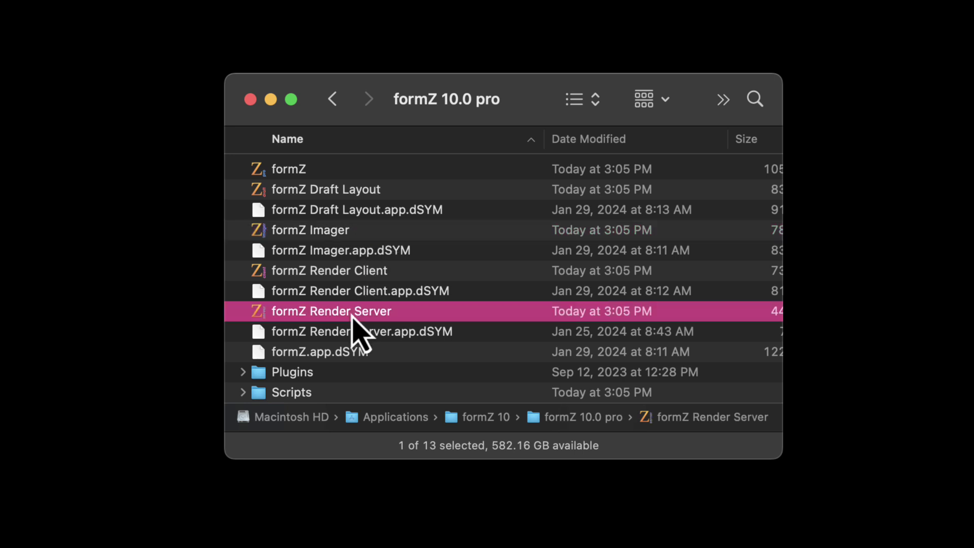
pyautogui.click(351, 276)
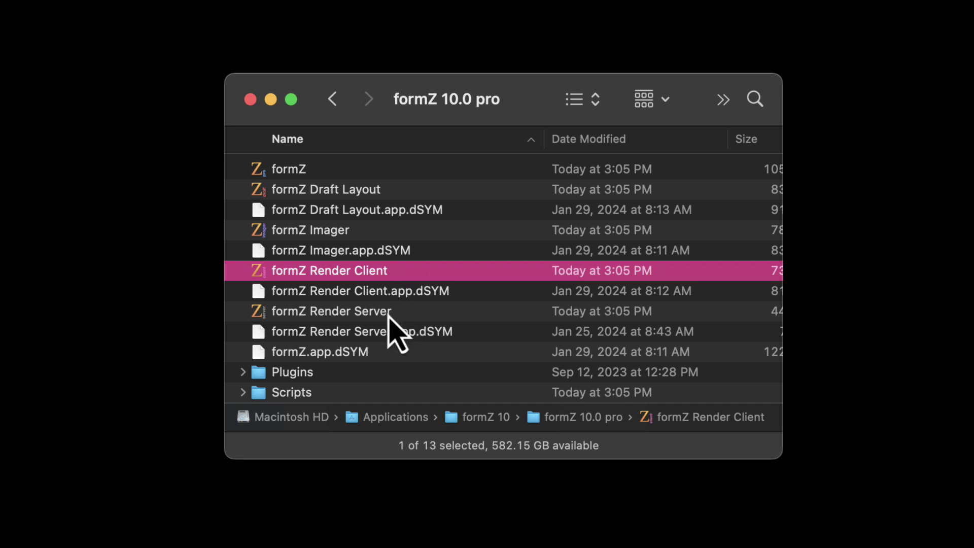
pyautogui.click(387, 313)
pyautogui.click(357, 274)
pyautogui.scroll(-2, 357, 276)
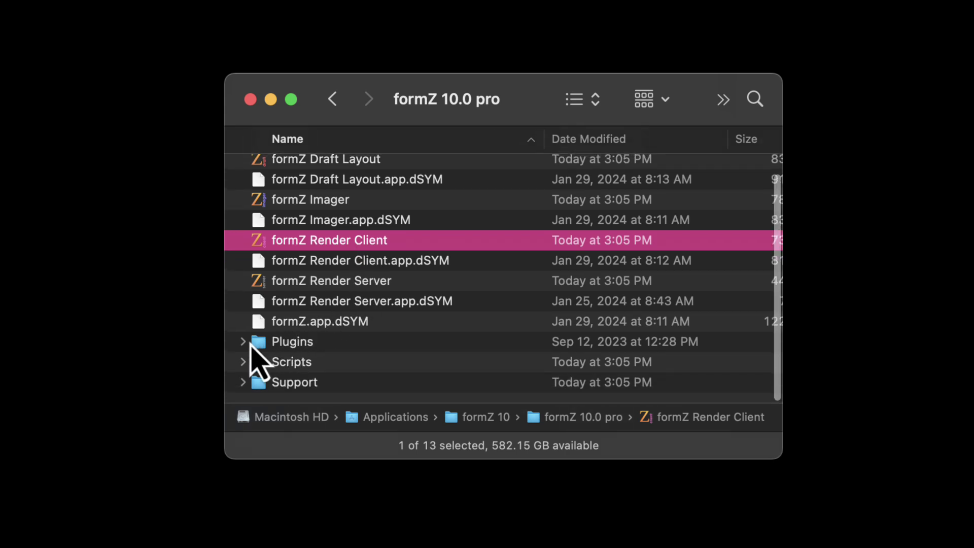
pyautogui.scroll(2, 308, 303)
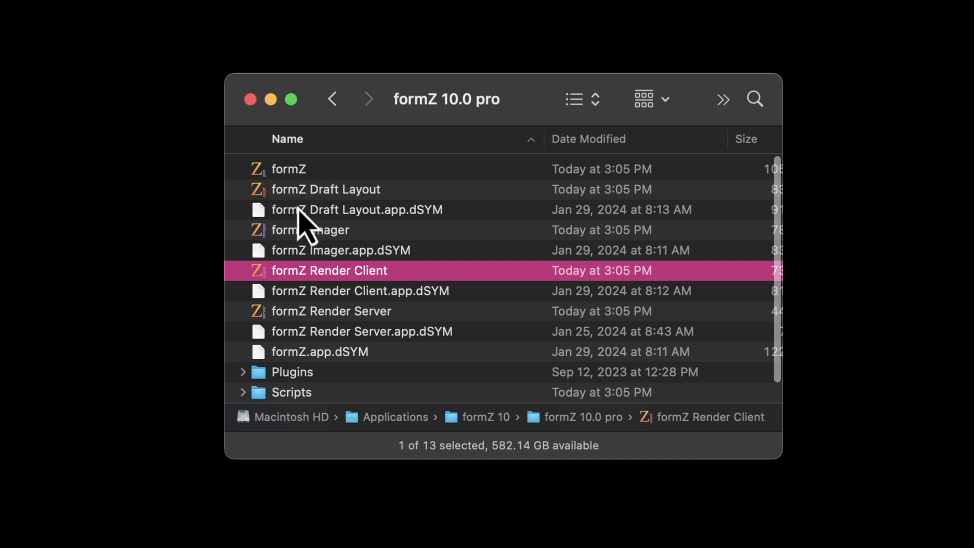
pyautogui.scroll(-2, 333, 274)
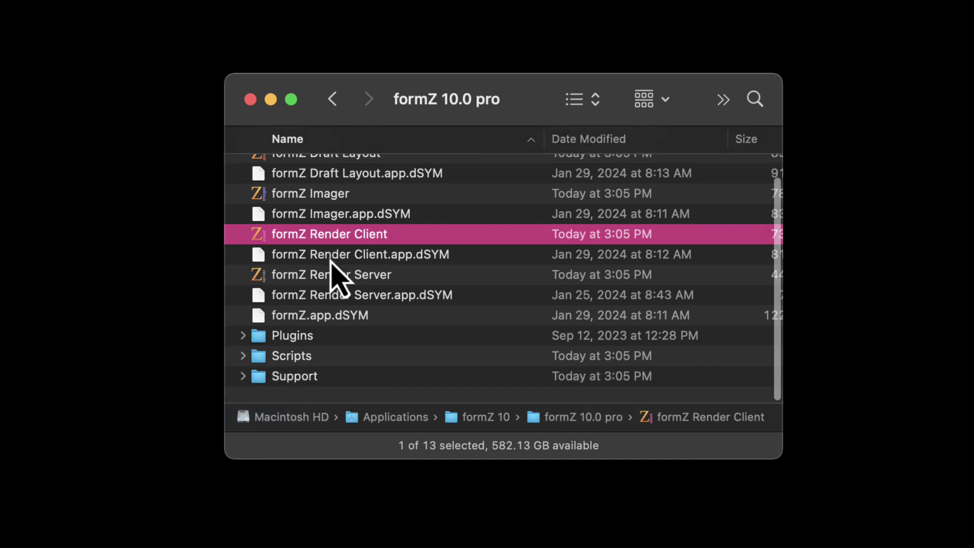
pyautogui.click(242, 341)
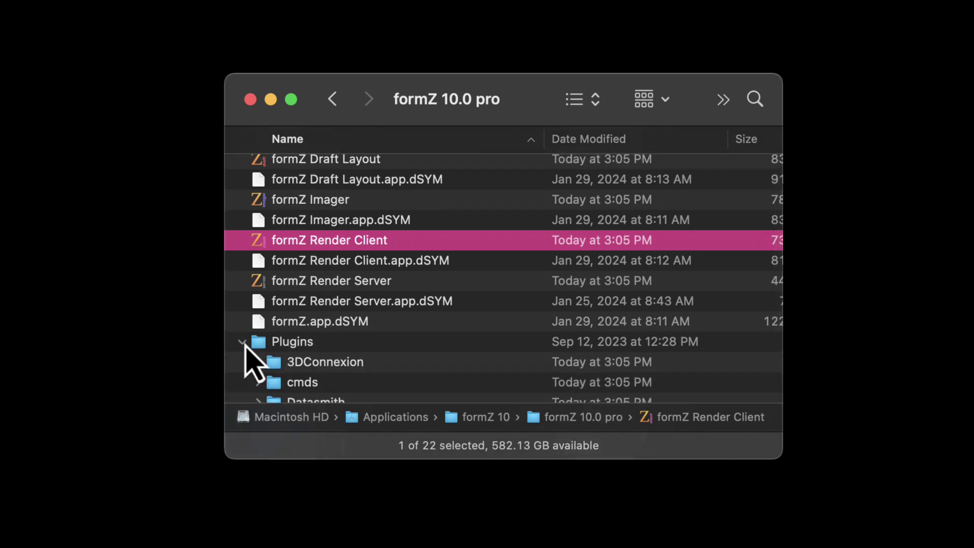
pyautogui.scroll(-5, 327, 348)
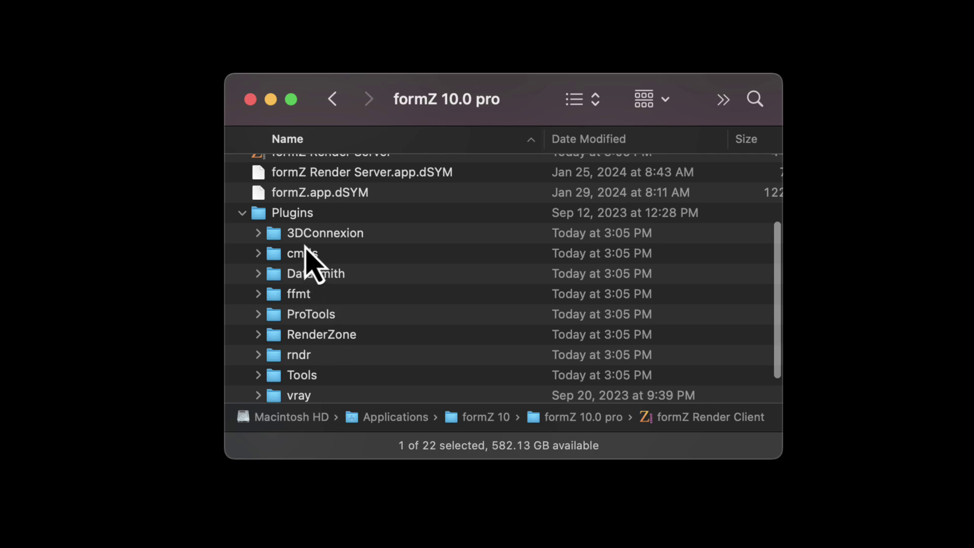
pyautogui.scroll(-2, 331, 337)
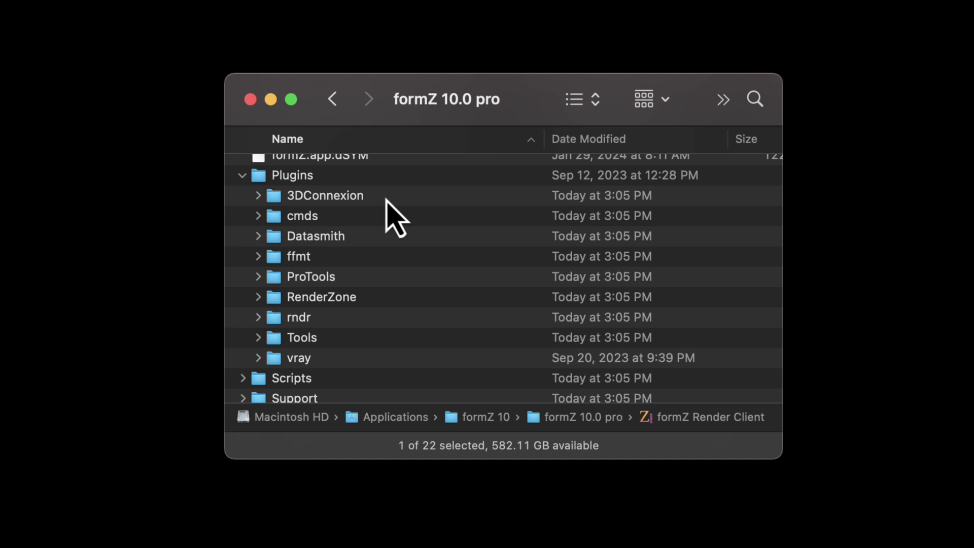
pyautogui.click(242, 175)
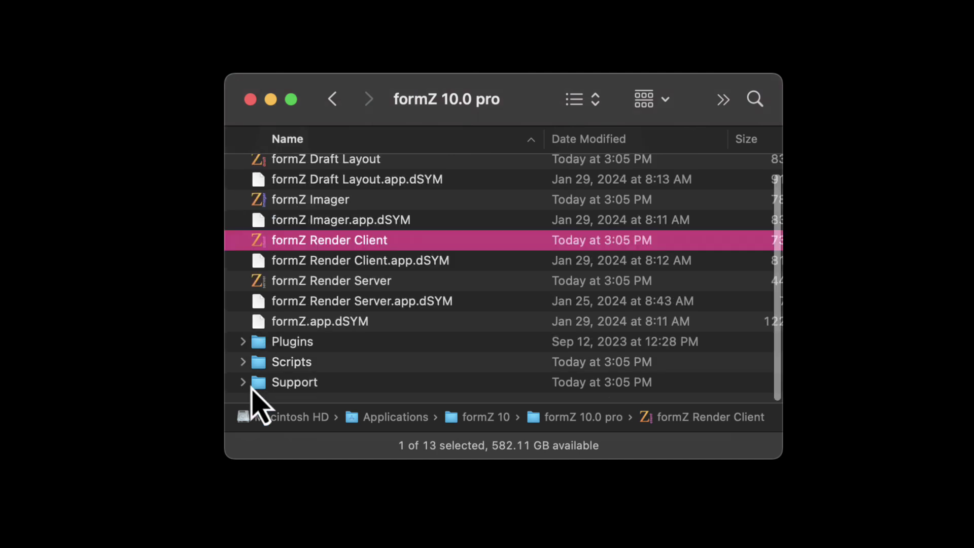
pyautogui.click(243, 362)
pyautogui.scroll(-5, 387, 330)
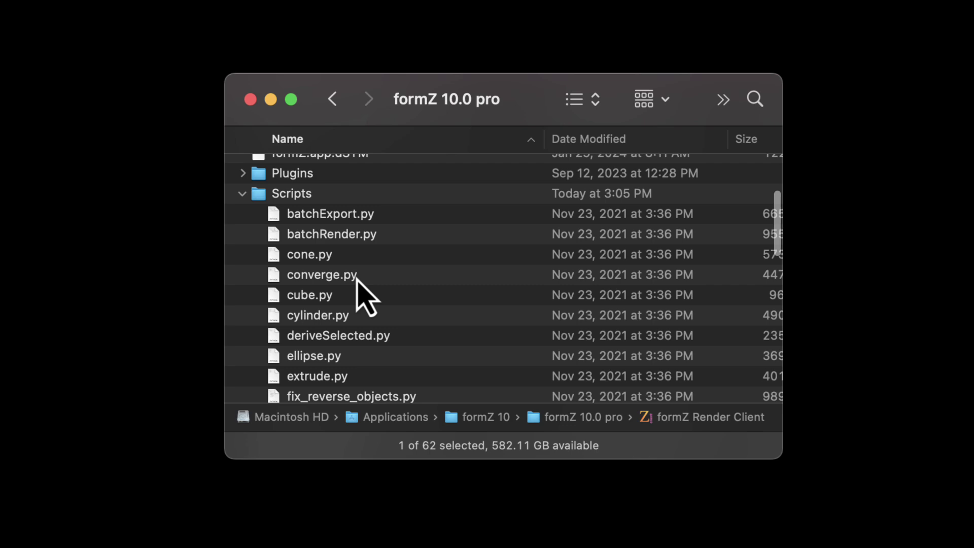
pyautogui.click(242, 193)
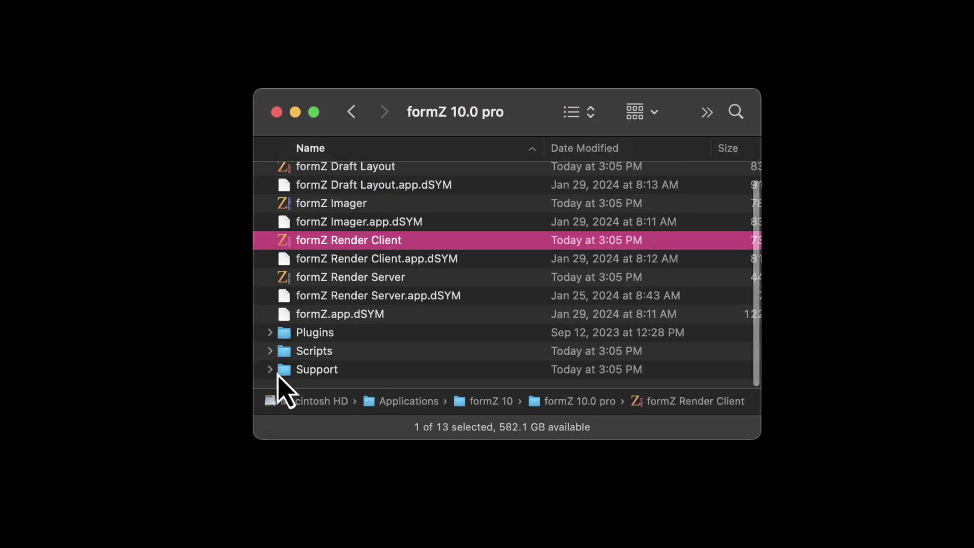
pyautogui.scroll(1, 299, 337)
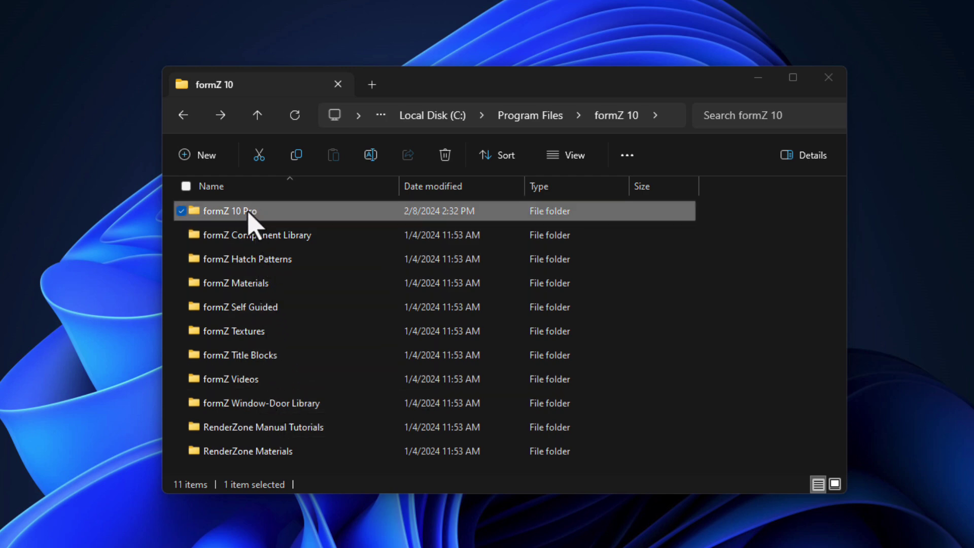
# Step: Open the formZ 10 Pro folder and select the formZ application in it
pyautogui.doubleClick(249, 212)
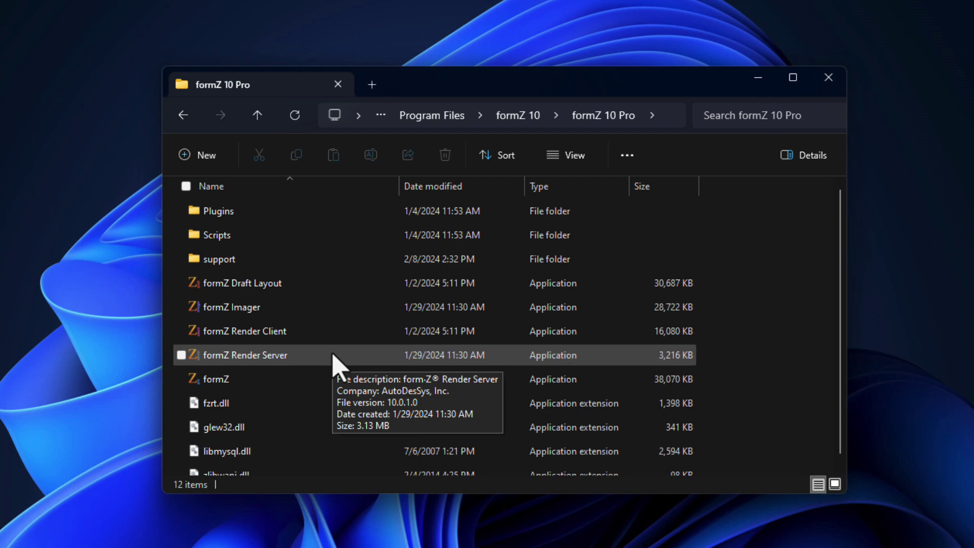
pyautogui.scroll(-1, 329, 431)
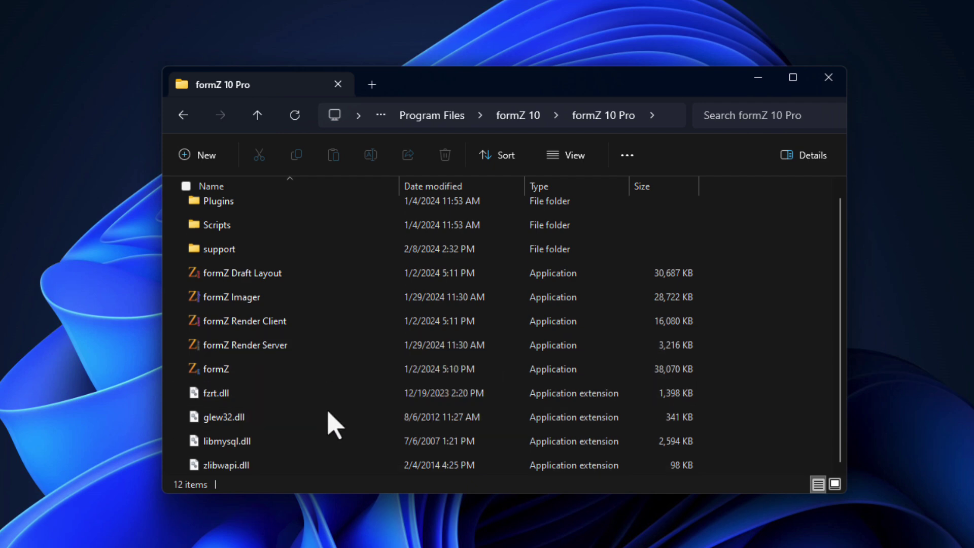
pyautogui.scroll(1, 330, 399)
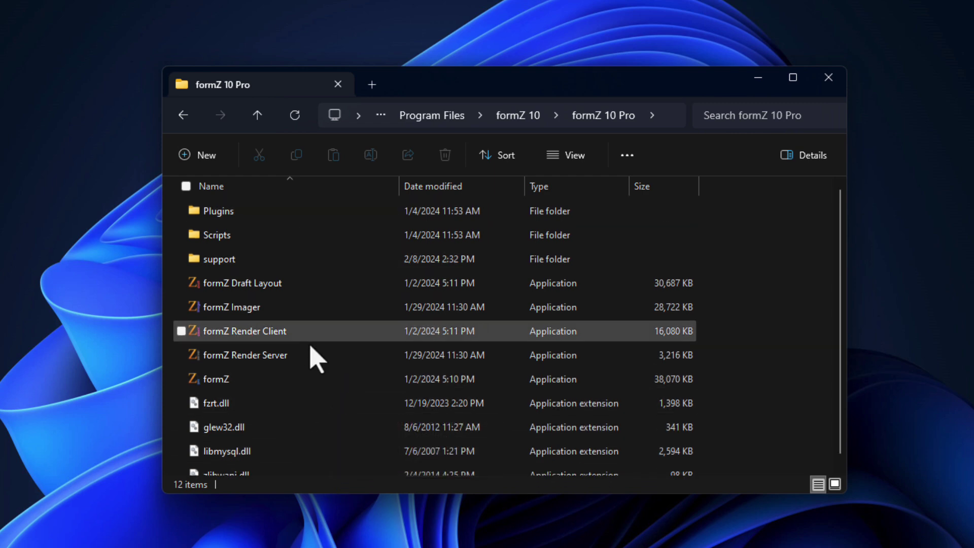
pyautogui.click(237, 382)
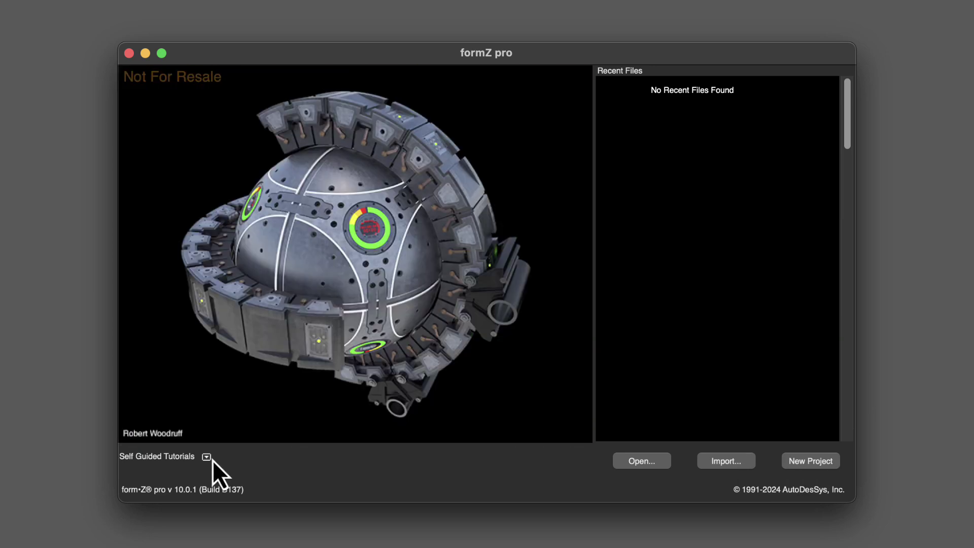
# Step: Show the Self Guided Tutorials file list, then close it without opening one
pyautogui.click(206, 458)
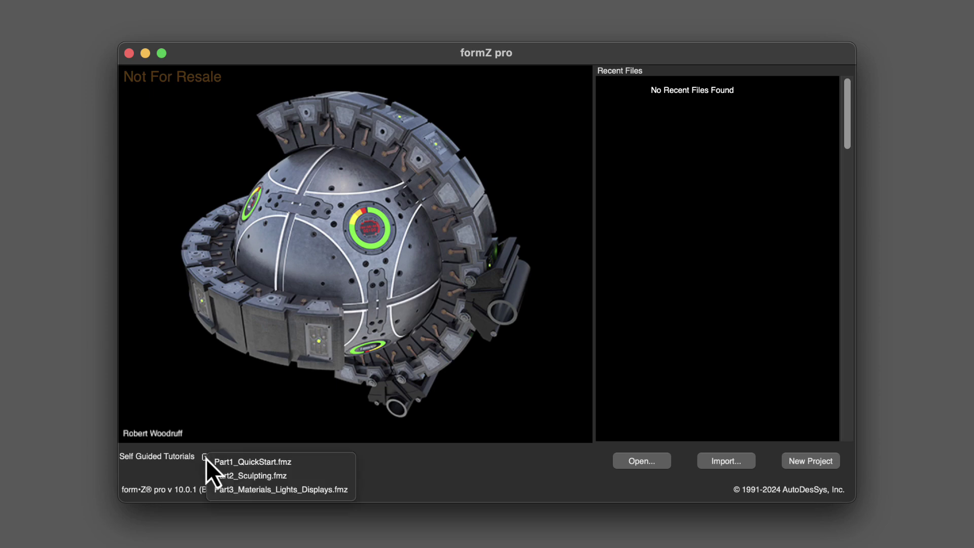
pyautogui.click(175, 464)
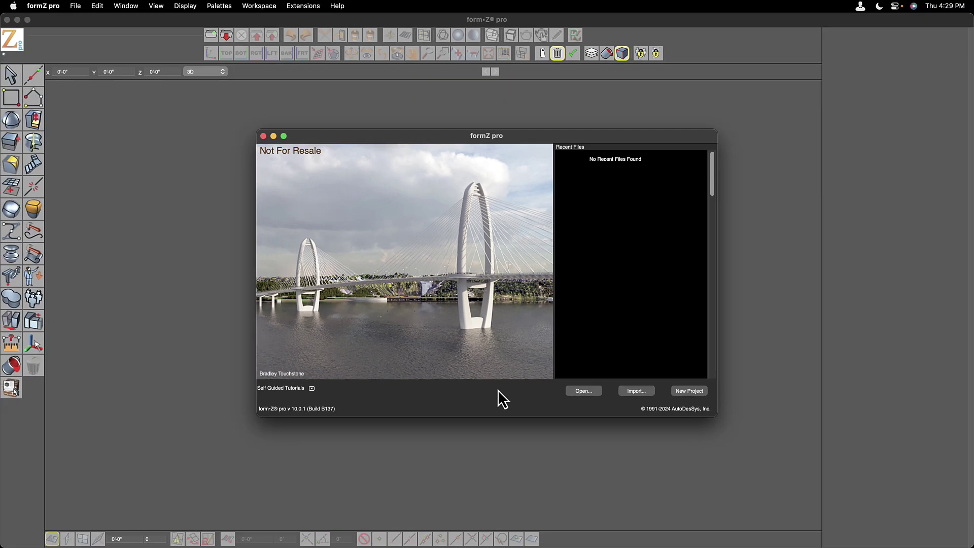
# Step: Choose New Project in the formZ start window
pyautogui.click(693, 394)
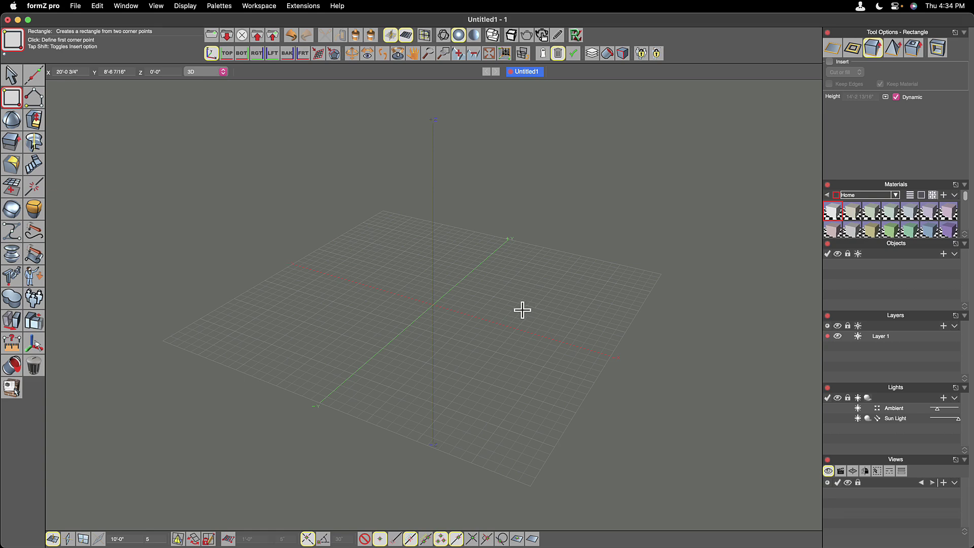
# Step: Draw a rectangle on the grid and extrude it into a cube
pyautogui.click(414, 271)
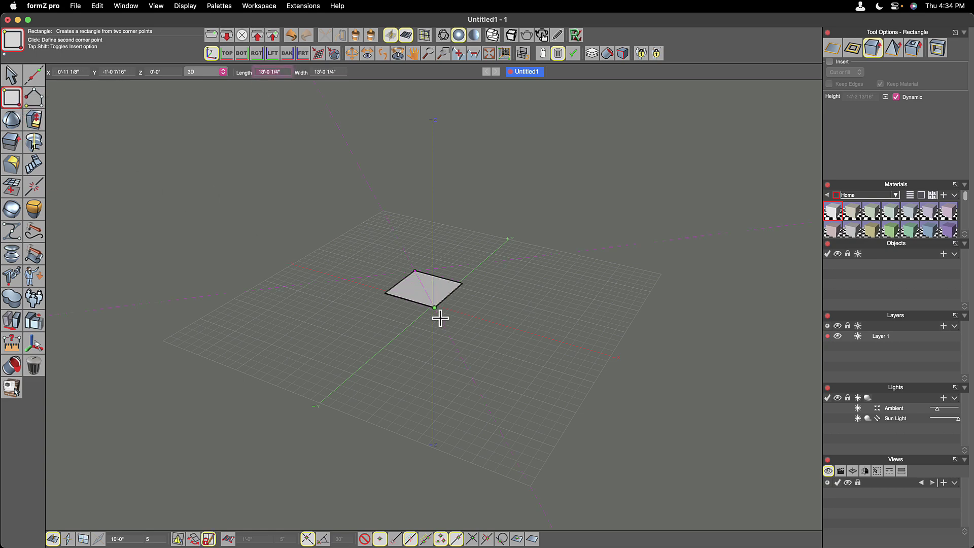
pyautogui.click(455, 339)
pyautogui.click(450, 254)
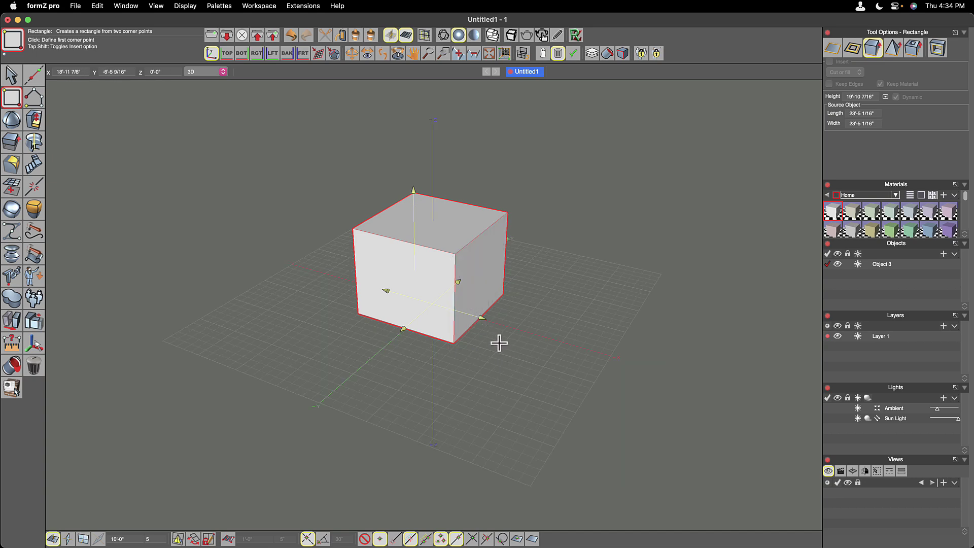
# Step: Orbit the view with Set View (V), pan with Hand (H), and zoom around the cube
pyautogui.press('v')
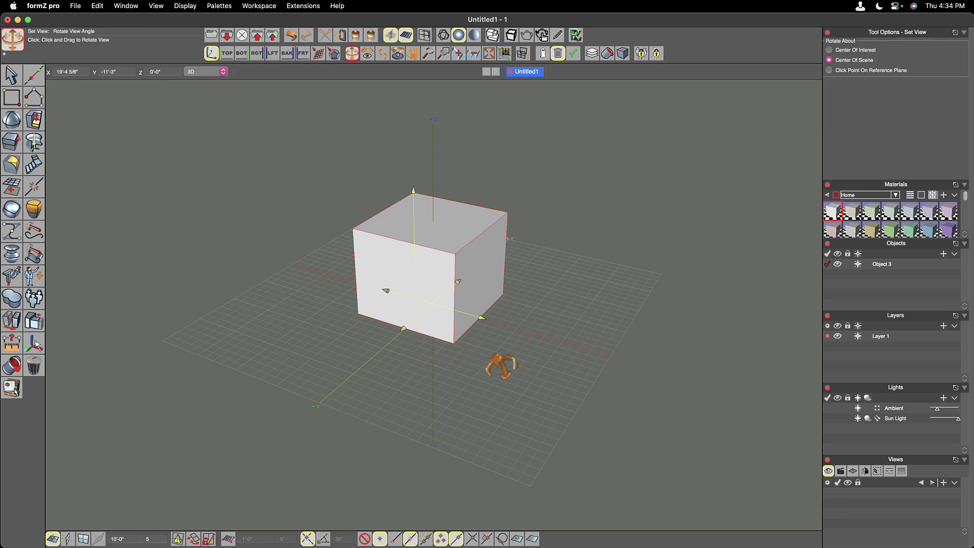
pyautogui.moveTo(501, 366); pyautogui.dragTo(463, 376)
pyautogui.press('r')
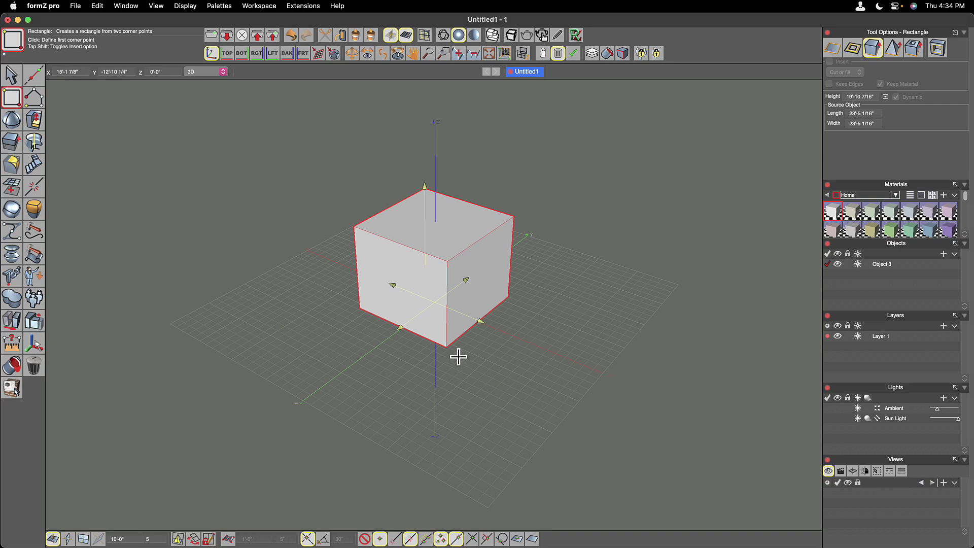
pyautogui.press('h')
pyautogui.moveTo(458, 357)
pyautogui.mouseDown()
pyautogui.moveTo(402, 374)
pyautogui.moveTo(528, 387)
pyautogui.moveTo(430, 369)
pyautogui.moveTo(470, 372)
pyautogui.mouseUp()
pyautogui.press('r')
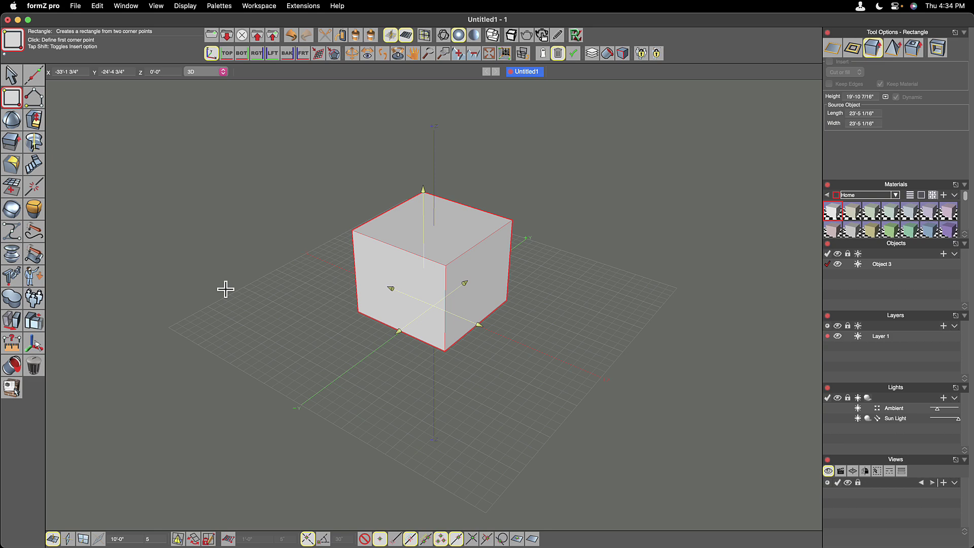
pyautogui.scroll(10, 440, 249)
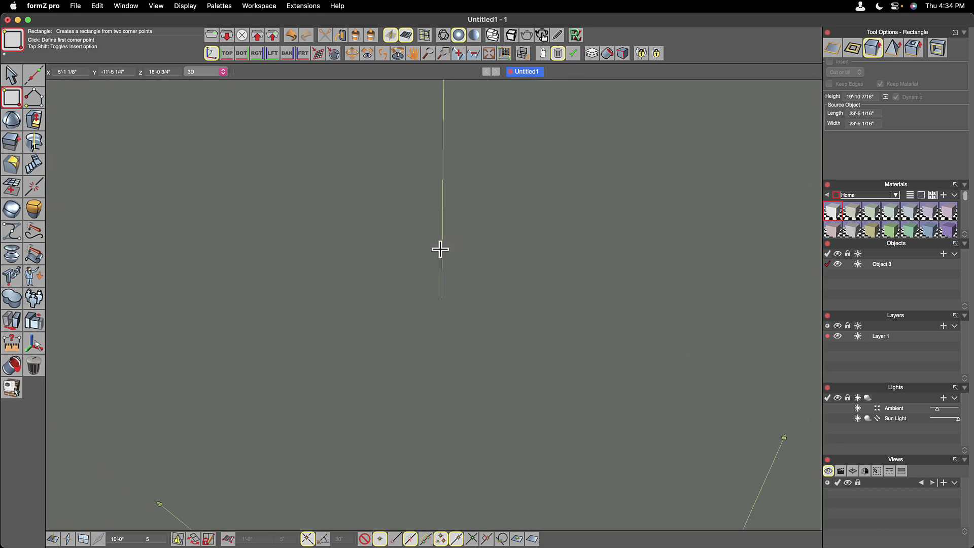
pyautogui.scroll(-12, 441, 250)
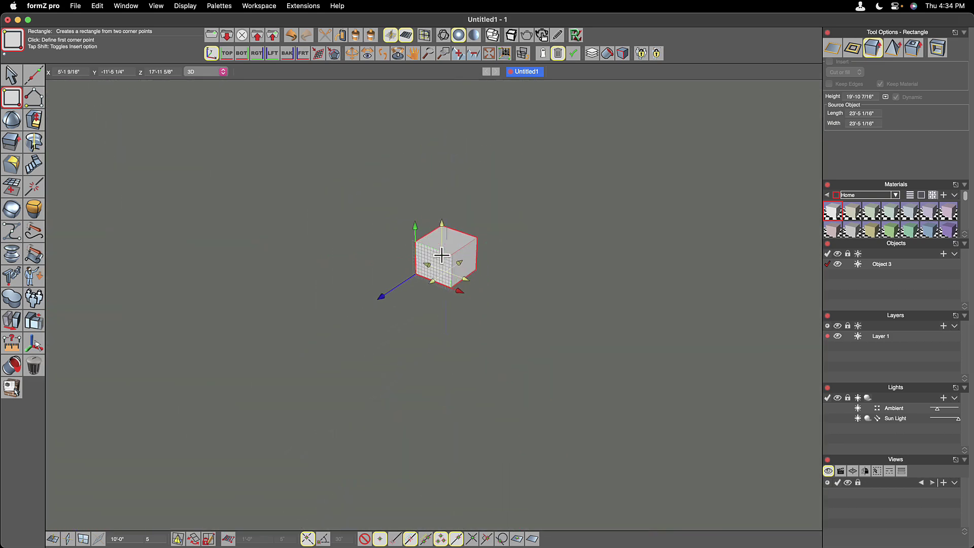
pyautogui.scroll(10, 441, 255)
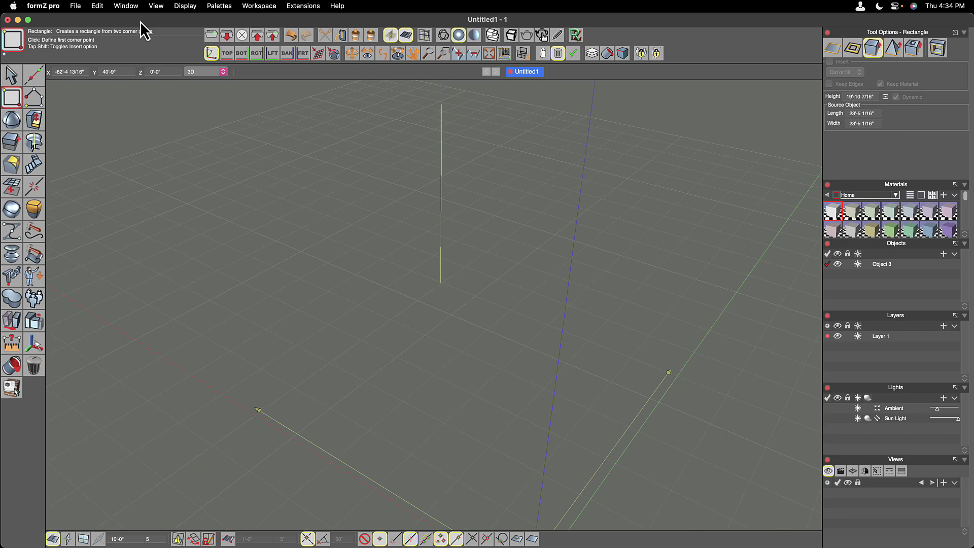
pyautogui.click(156, 6)
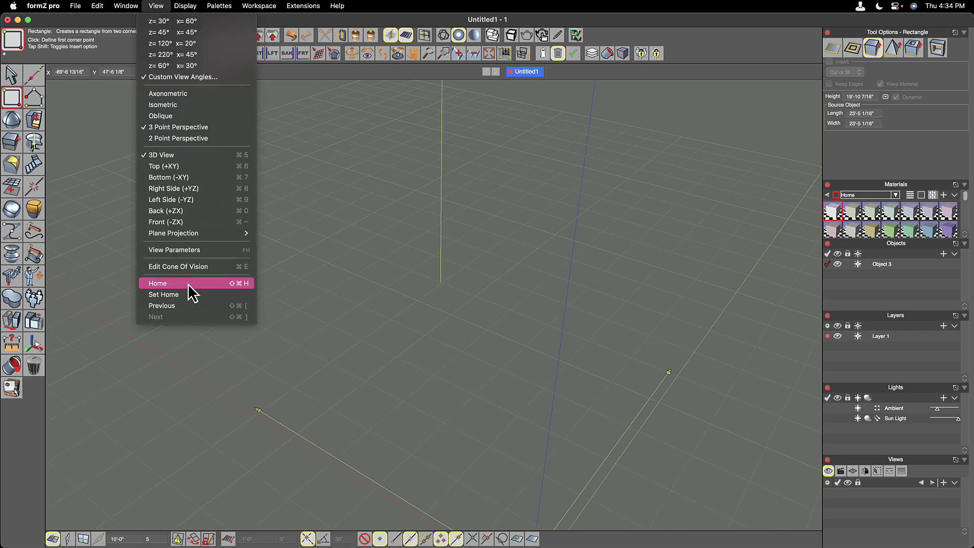
# Step: Reset the view to Home, then close the view options menu
pyautogui.click(192, 283)
pyautogui.click(156, 6)
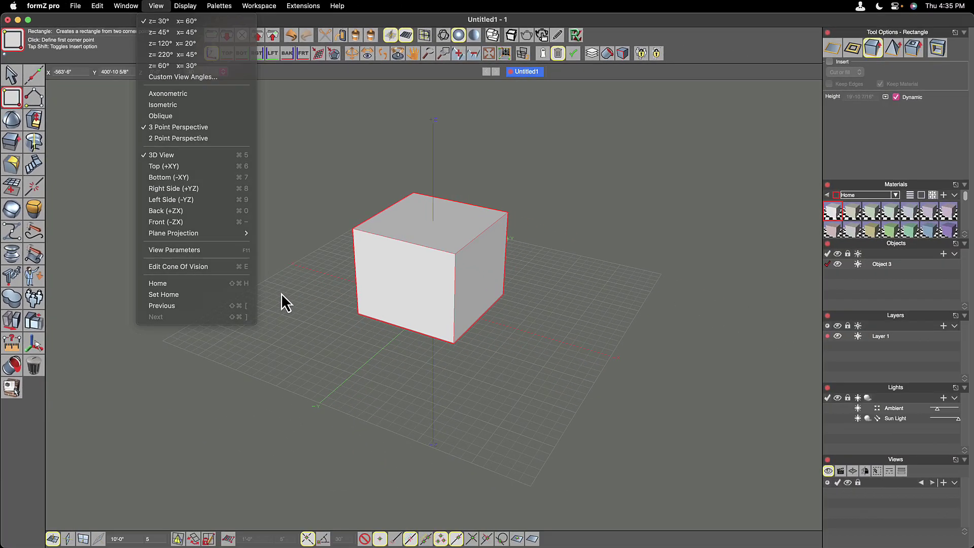
pyautogui.click(449, 466)
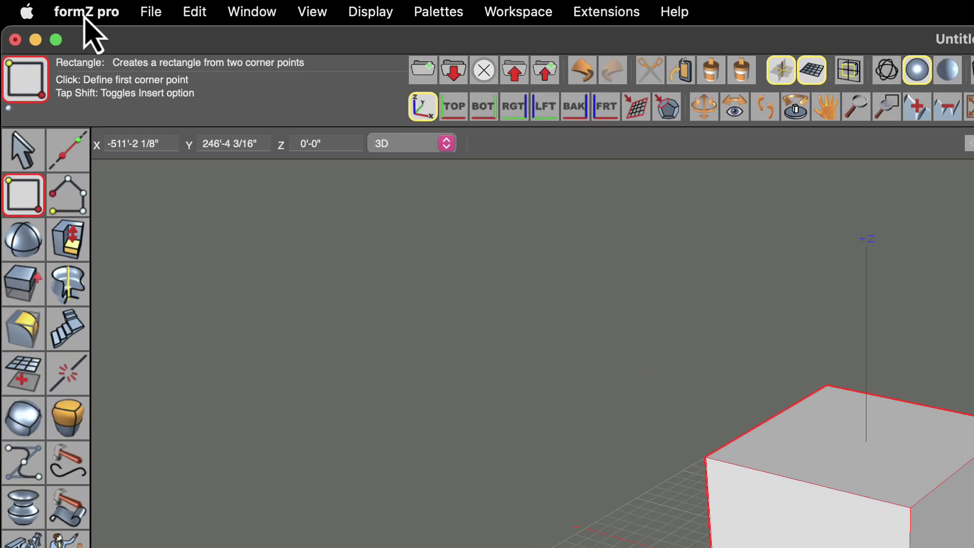
pyautogui.click(43, 7)
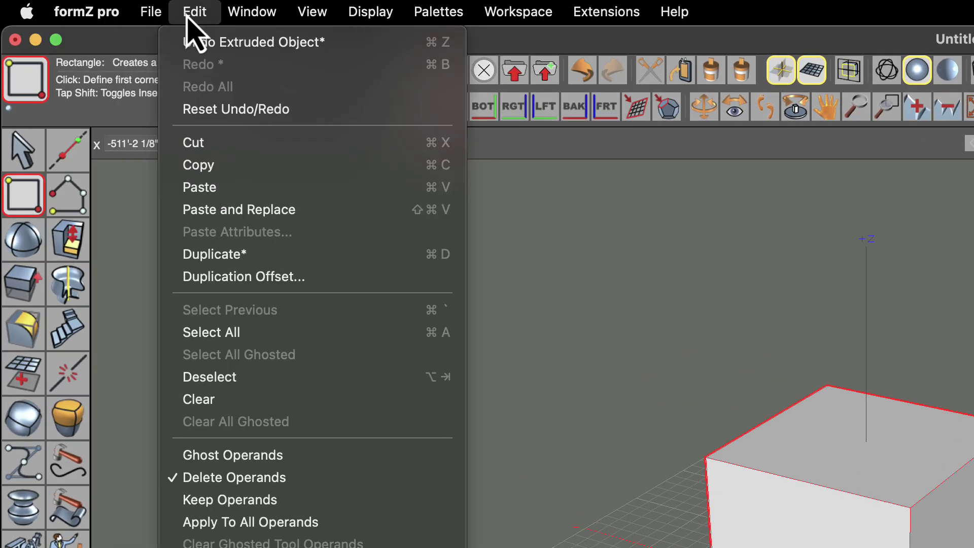
pyautogui.moveTo(233, 17)
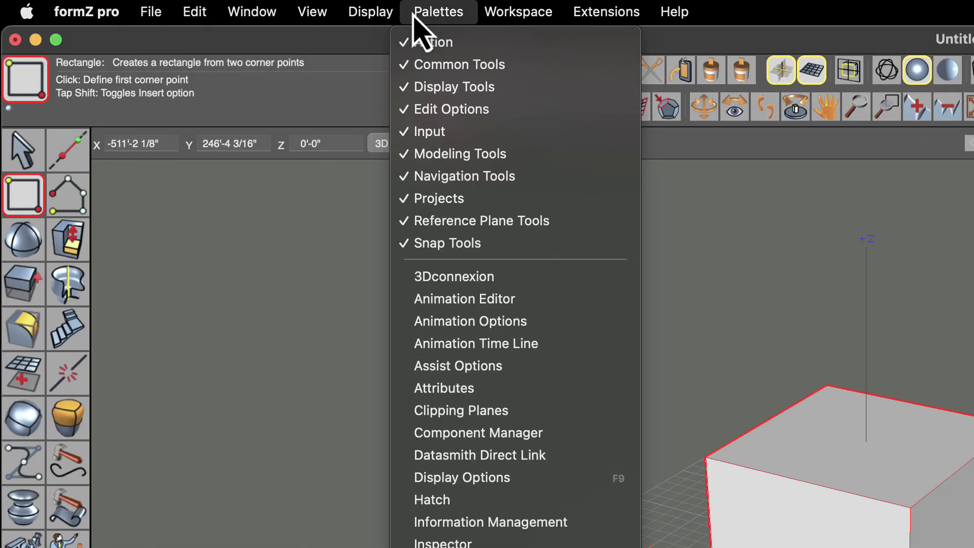
pyautogui.moveTo(529, 16)
pyautogui.click(398, 20)
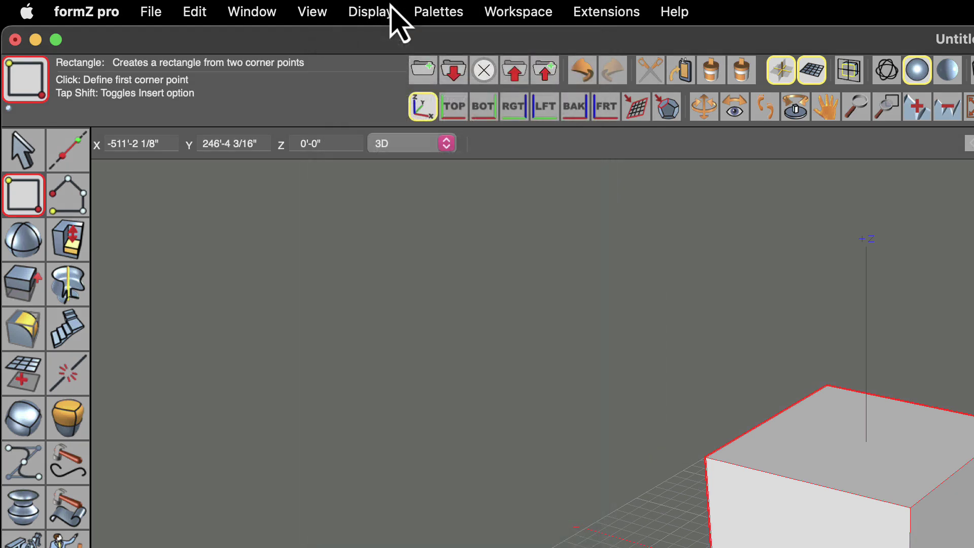
pyautogui.click(55, 331)
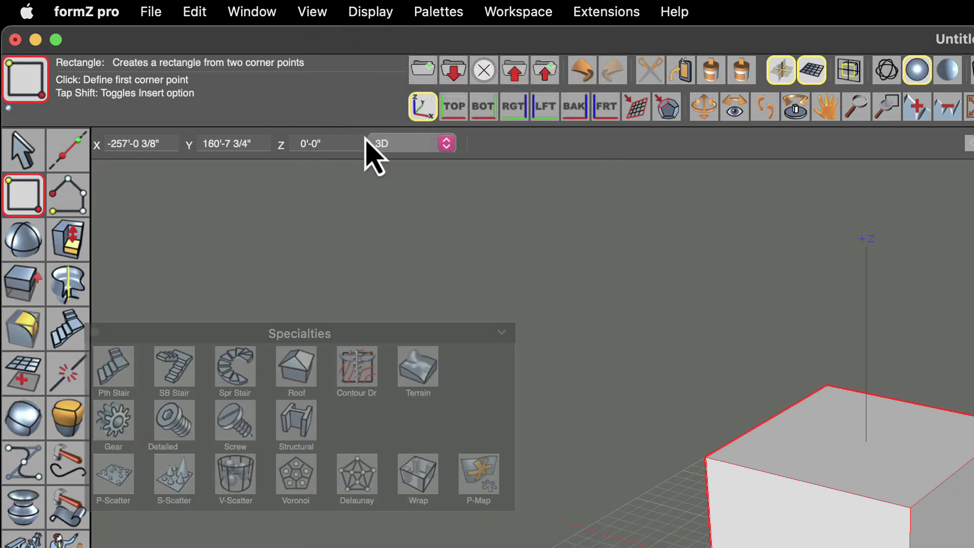
pyautogui.click(376, 13)
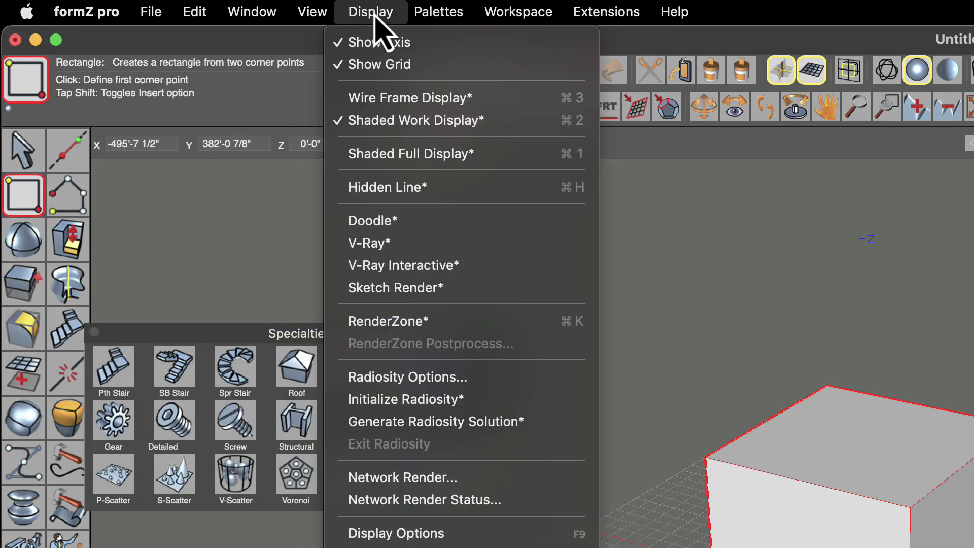
pyautogui.press('Escape')
pyautogui.click(374, 21)
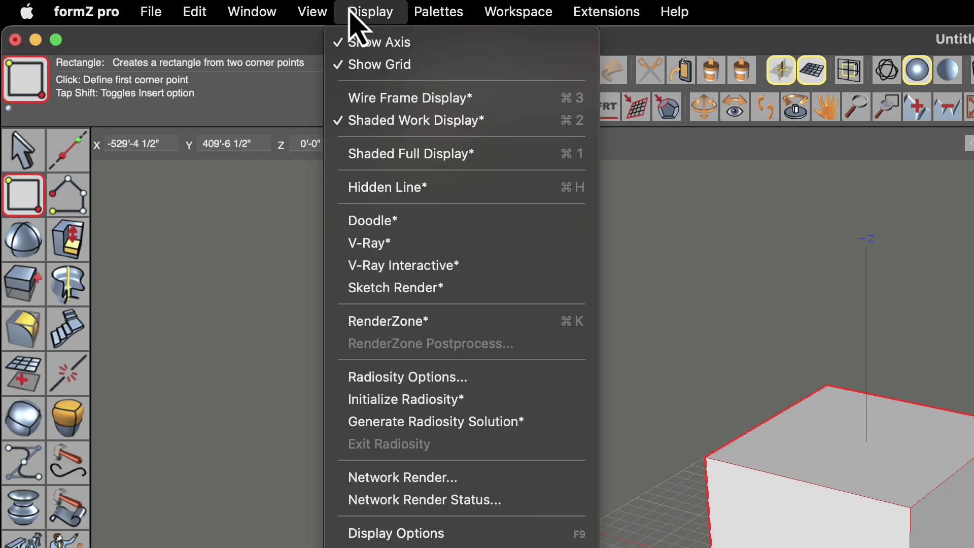
pyautogui.moveTo(437, 13)
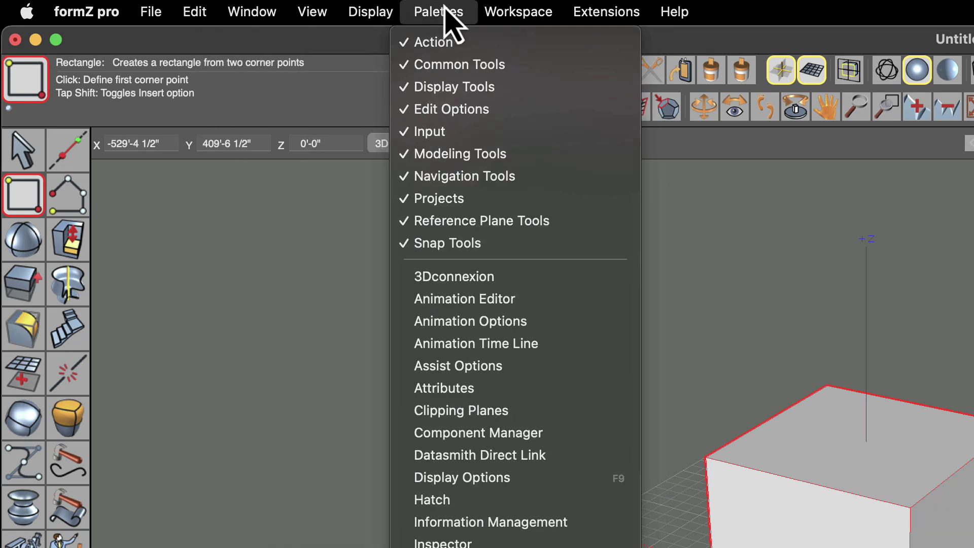
pyautogui.moveTo(367, 15)
pyautogui.moveTo(312, 16)
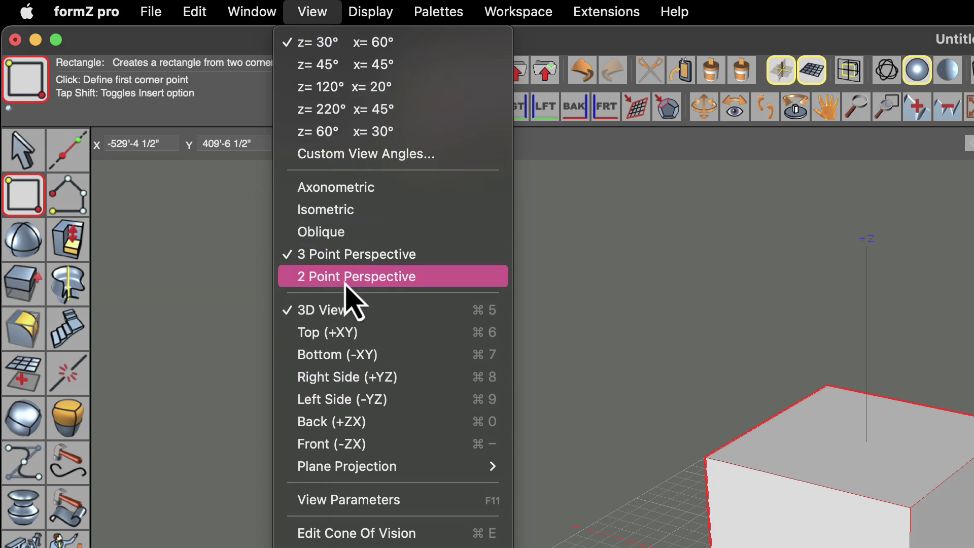
pyautogui.moveTo(265, 7)
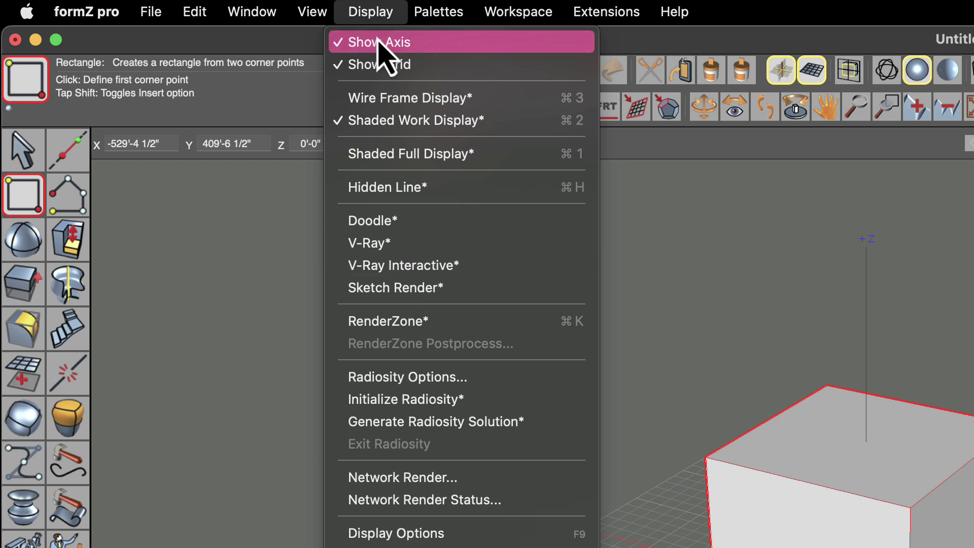
pyautogui.click(372, 12)
pyautogui.click(165, 14)
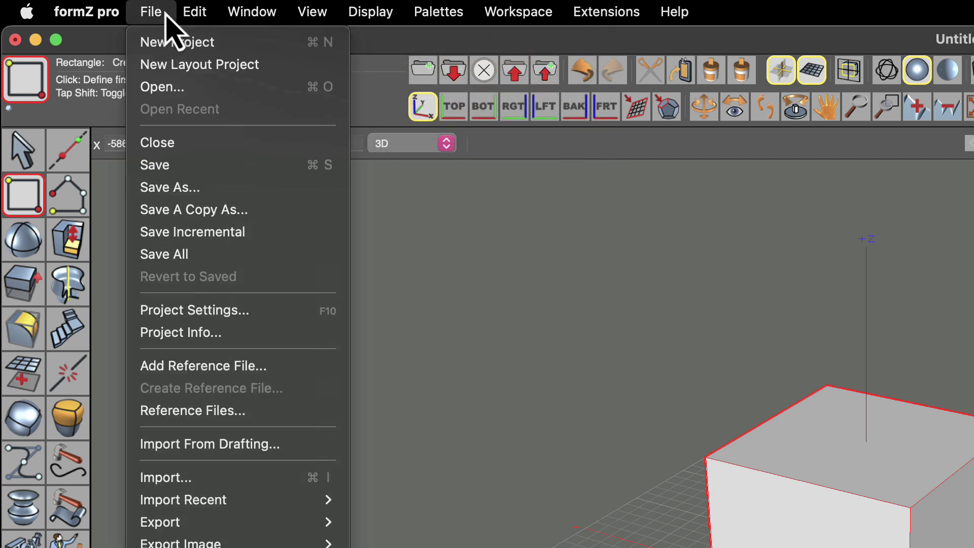
pyautogui.moveTo(363, 16)
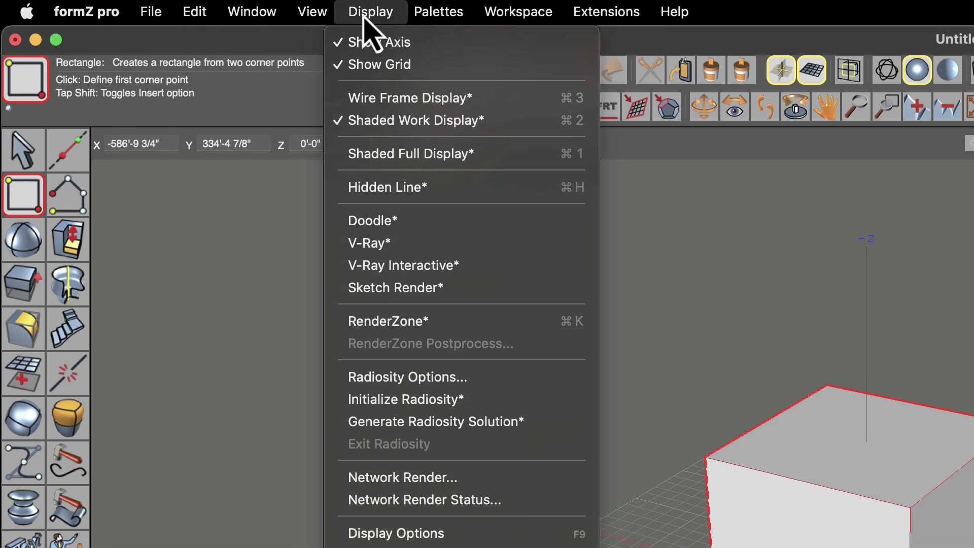
pyautogui.click(530, 15)
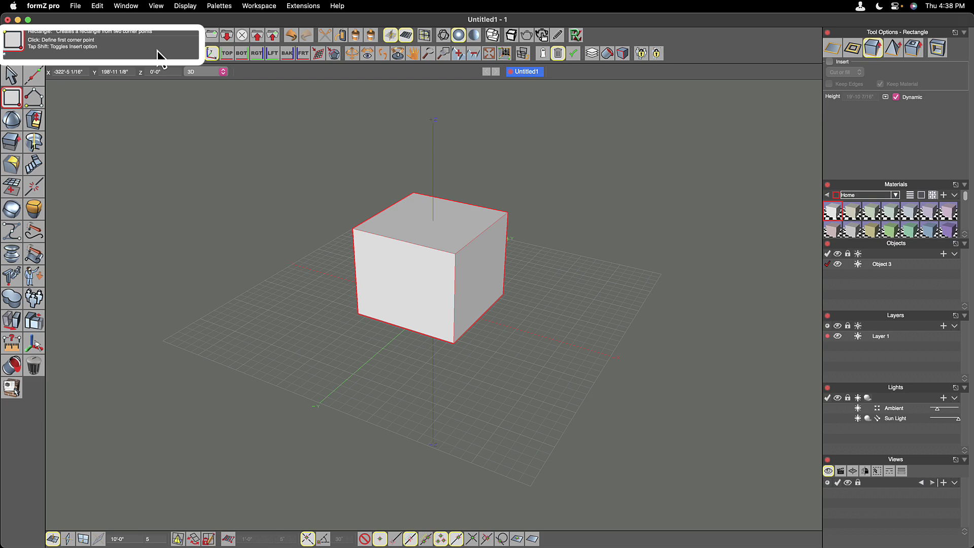
# Step: Switch to the Pick tool with Escape and bring up the Shapes flyout
pyautogui.press('Escape')
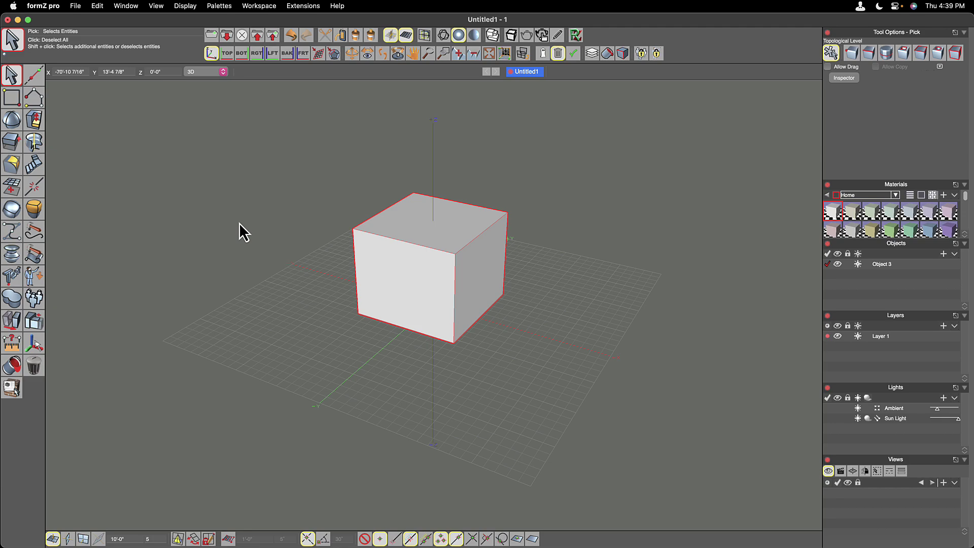
pyautogui.moveTo(11, 97); pyautogui.dragTo(133, 129)
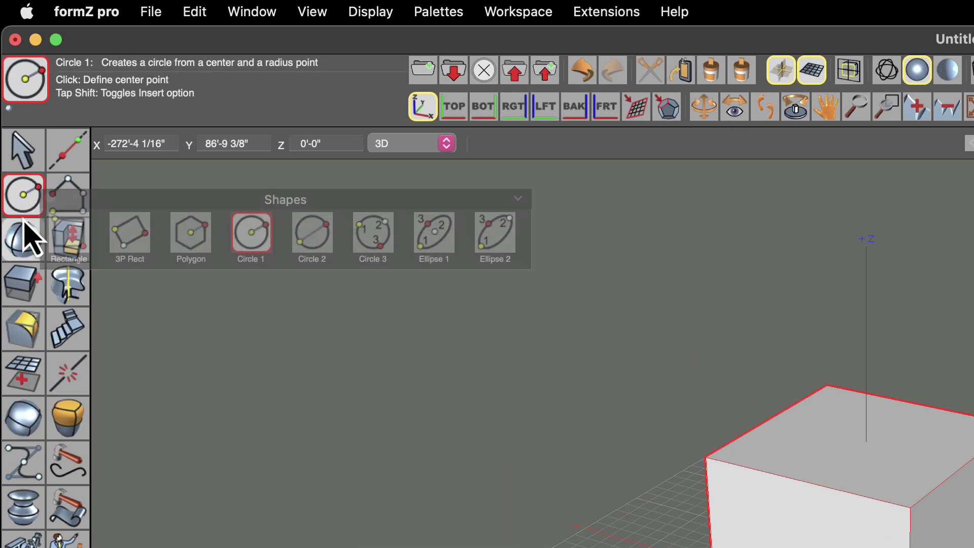
# Step: Select Circle 1 from the Shapes flyout, then bring up the guide-drawing tools
pyautogui.moveTo(22, 95); pyautogui.dragTo(22, 95)
pyautogui.moveTo(44, 192); pyautogui.dragTo(87, 83)
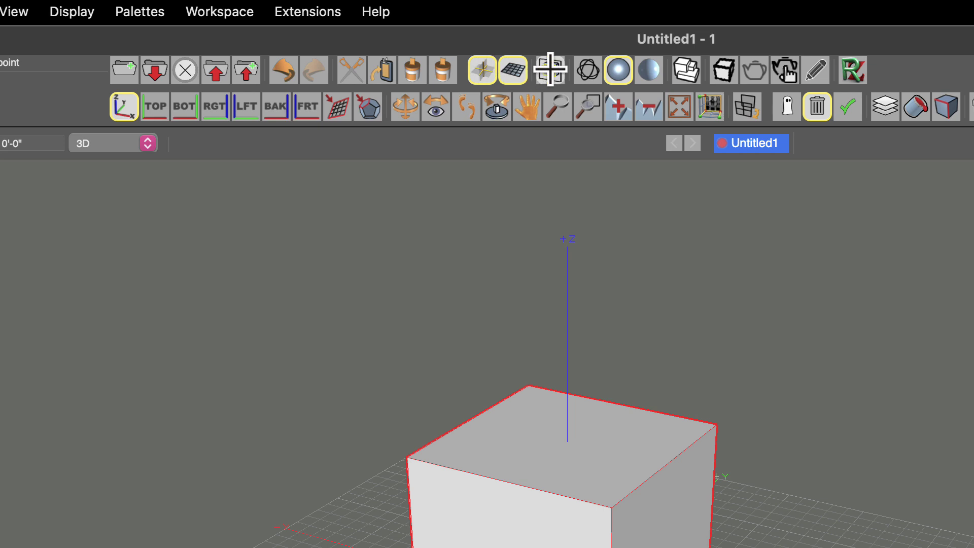
# Step: Toggle the axis lines and the ground grid off and on, leaving both visible
pyautogui.click(482, 70)
pyautogui.click(482, 70)
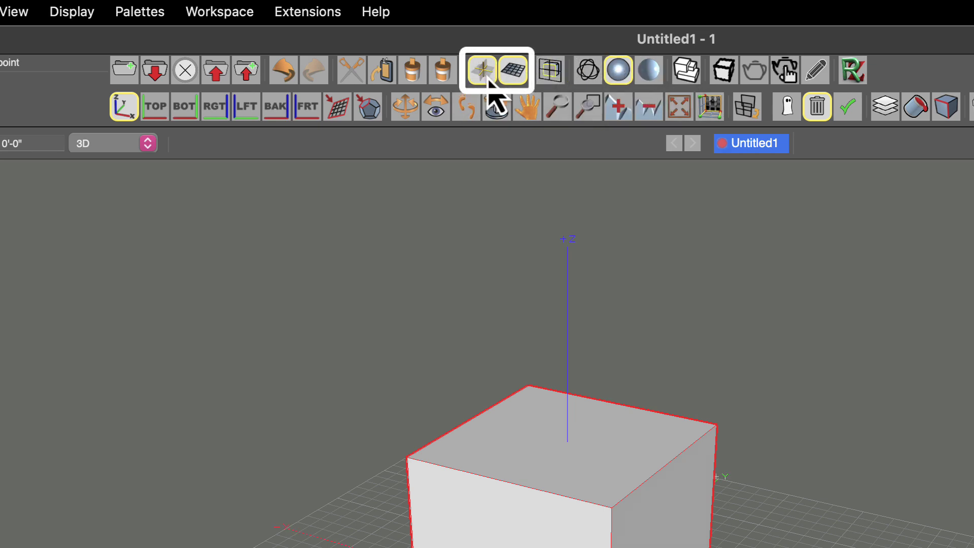
pyautogui.click(482, 70)
pyautogui.click(489, 77)
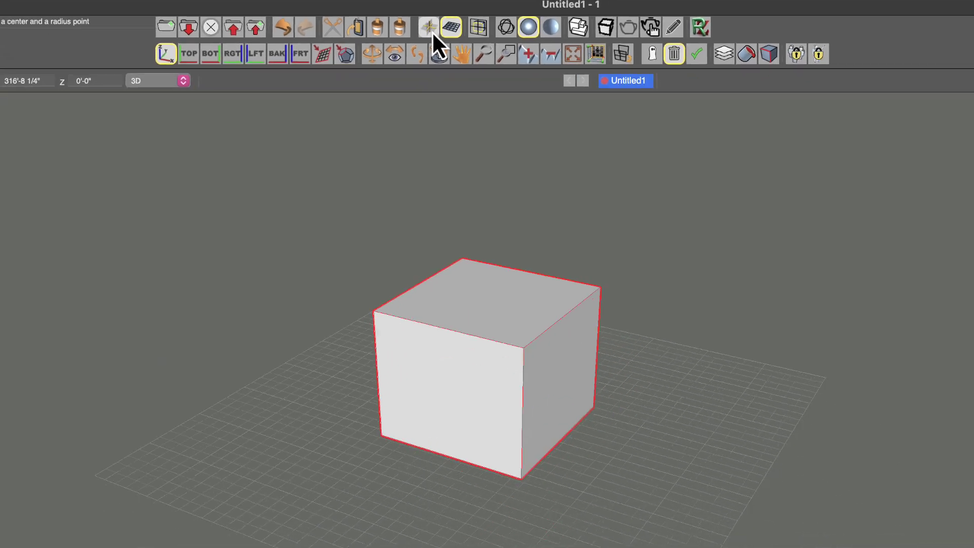
pyautogui.click(420, 28)
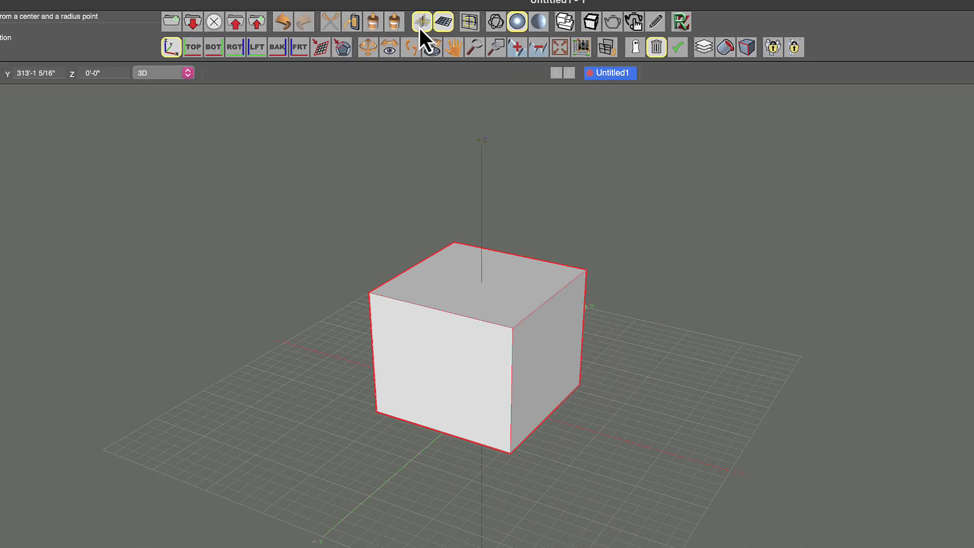
pyautogui.click(419, 28)
pyautogui.click(419, 28)
pyautogui.click(445, 26)
pyautogui.click(445, 26)
pyautogui.click(445, 25)
pyautogui.click(445, 25)
# Step: Deselect the cube and cycle its display through Wire Frame, Shaded Work and Shaded Full
pyautogui.press('Escape')
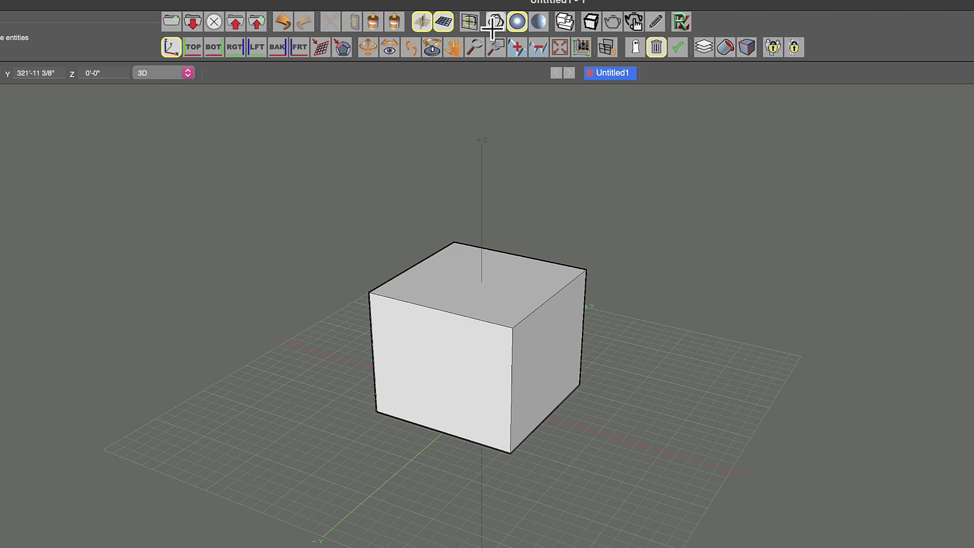
pyautogui.click(495, 29)
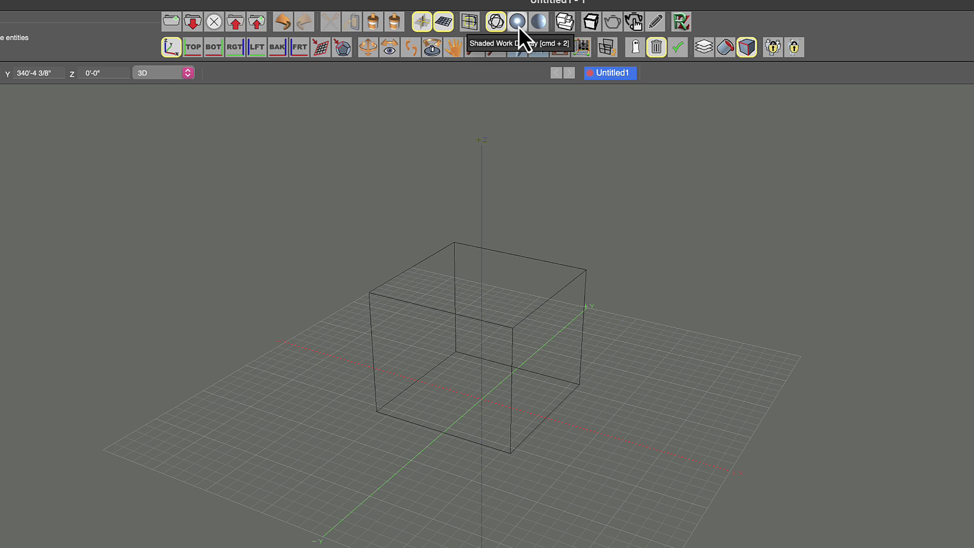
pyautogui.click(519, 27)
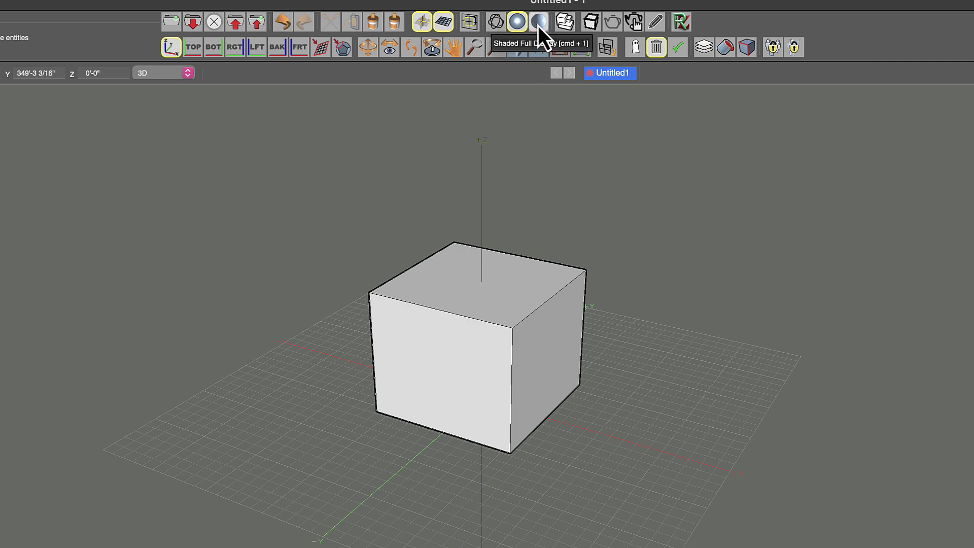
pyautogui.click(538, 26)
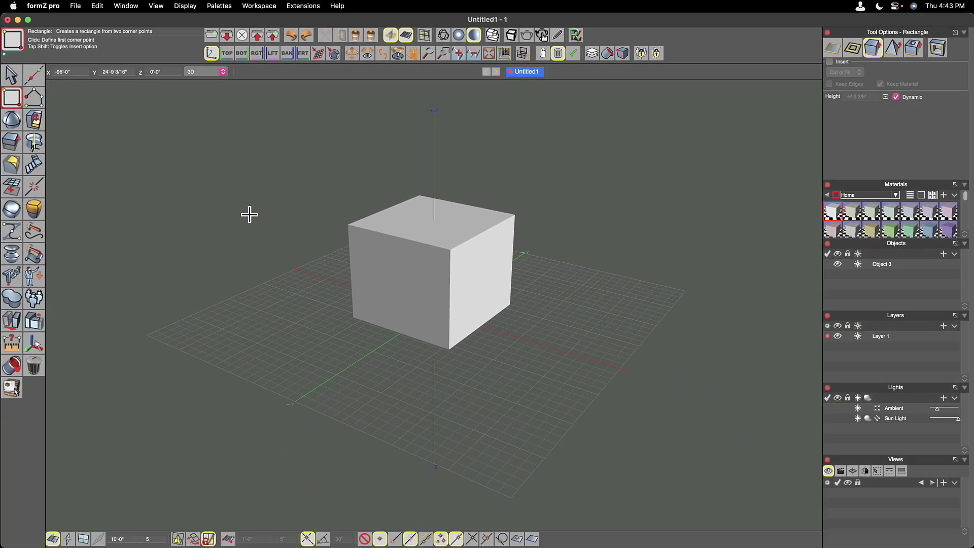
# Step: Draw a thin rectangular slab beneath the cube, then switch to the Pick tool
pyautogui.click(330, 227)
pyautogui.click(567, 455)
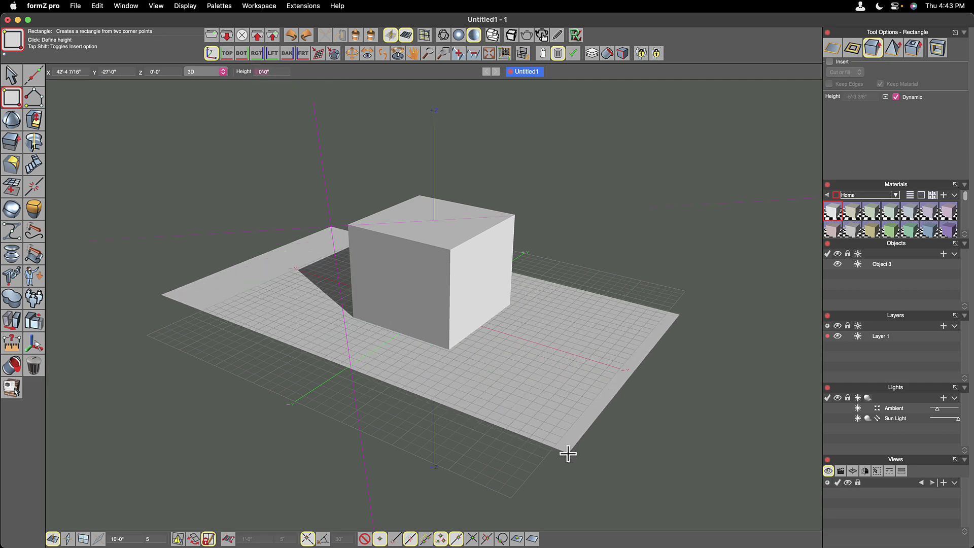
pyautogui.click(566, 456)
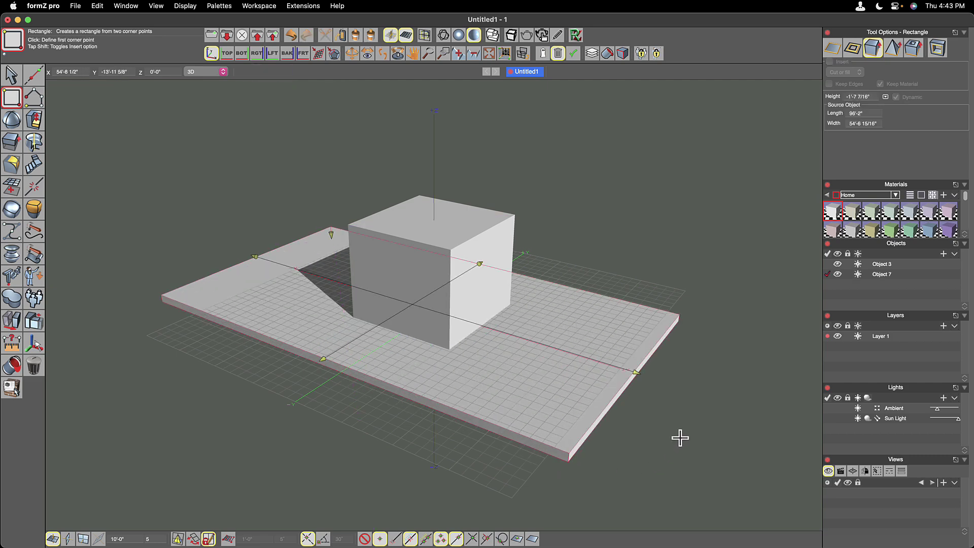
pyautogui.click(11, 75)
pyautogui.hscroll(-10, 272, 168)
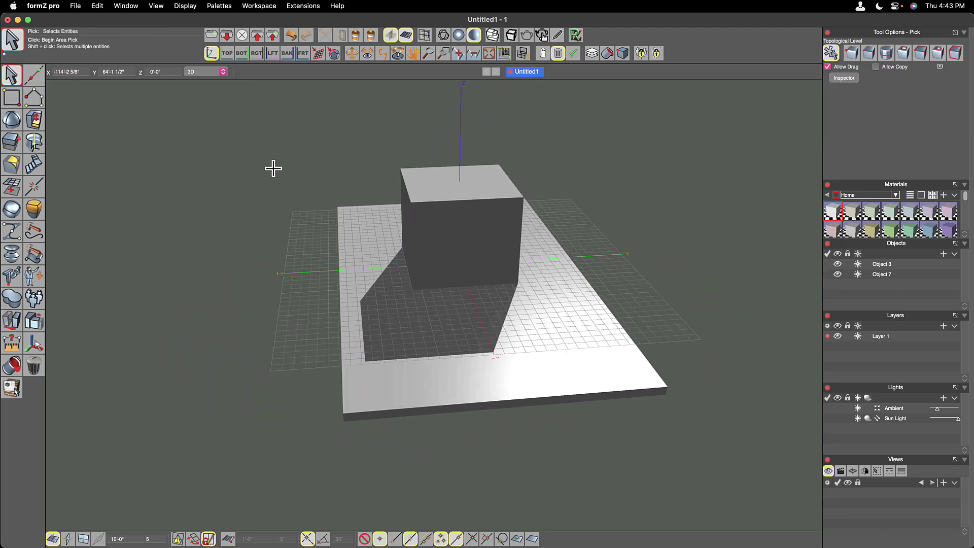
pyautogui.hscroll(-5, 273, 168)
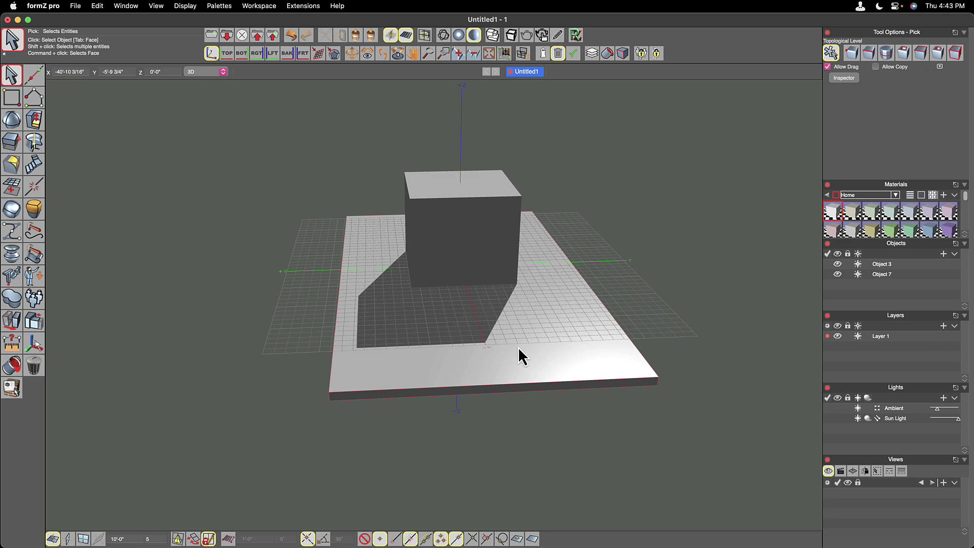
pyautogui.hscroll(-5, 519, 353)
pyautogui.hscroll(-8, 522, 357)
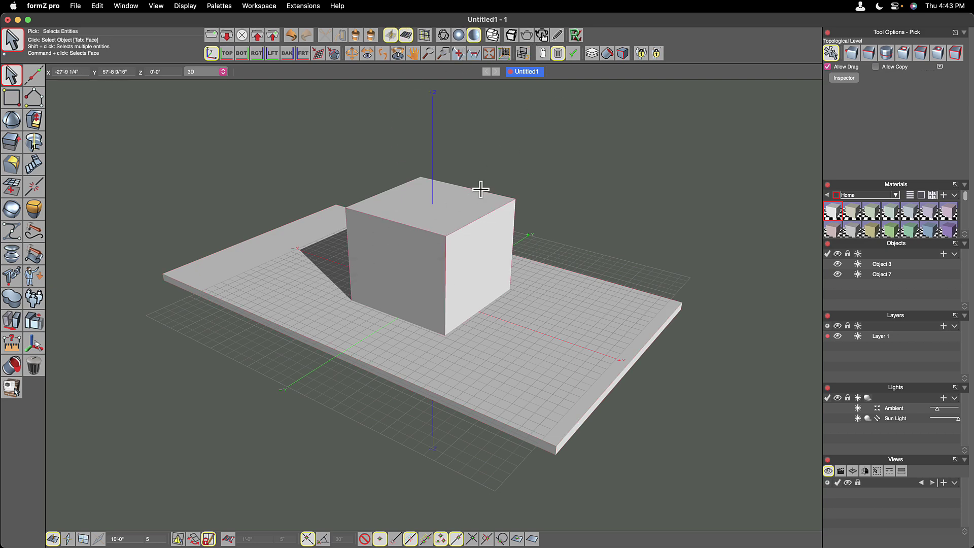
# Step: Preview the slab and cube in Hidden Line, then Sketch, then full RenderZone display
pyautogui.click(493, 35)
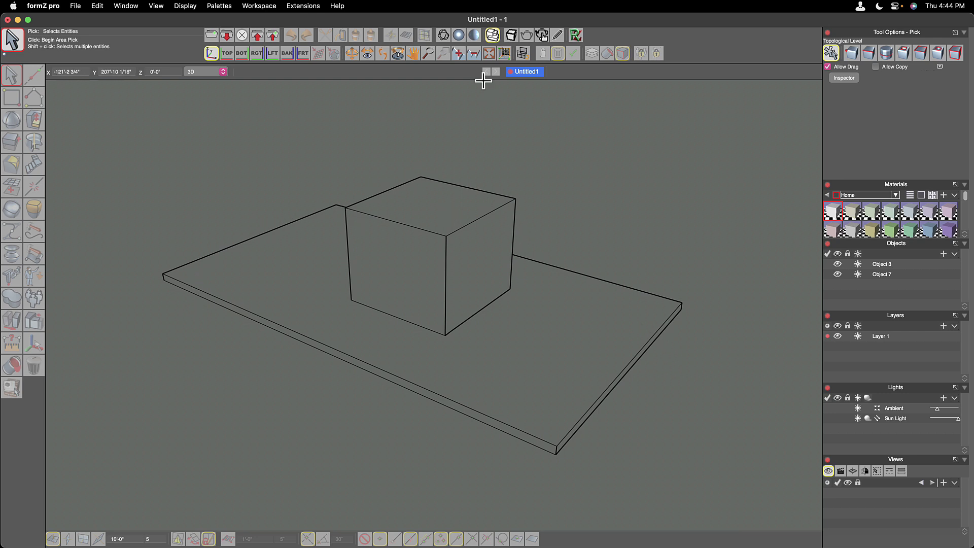
pyautogui.click(511, 36)
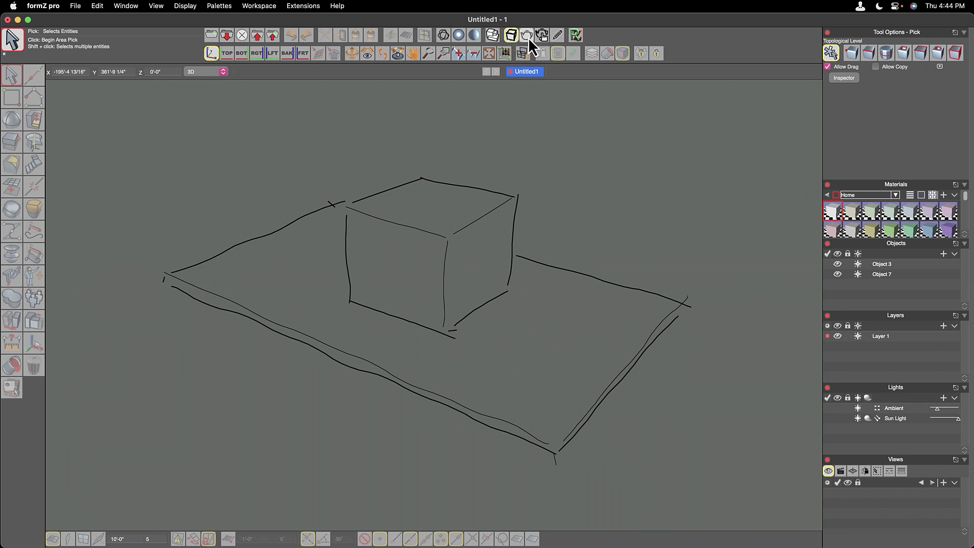
pyautogui.click(576, 37)
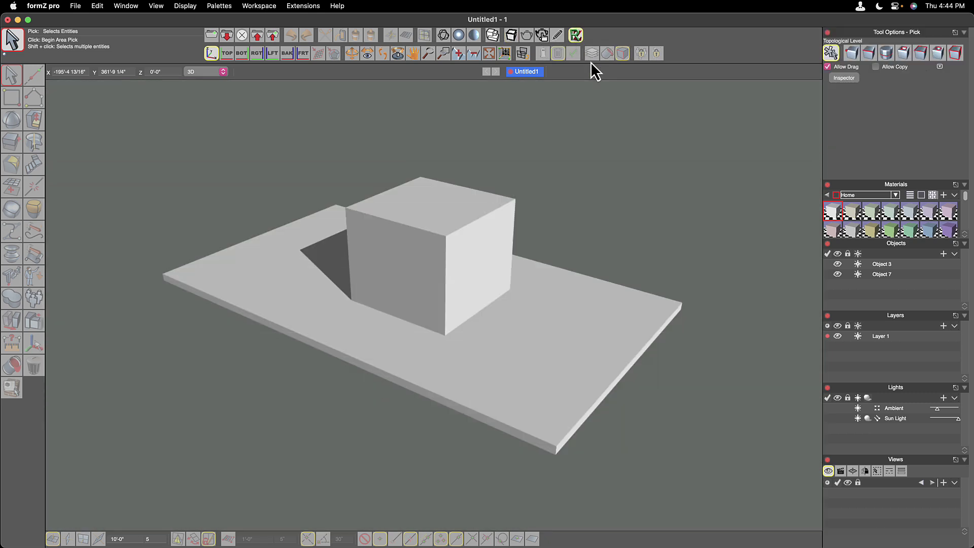
# Step: Switch back to Shaded Work Display and orbit the 3-D view around the cube and slab
pyautogui.click(459, 36)
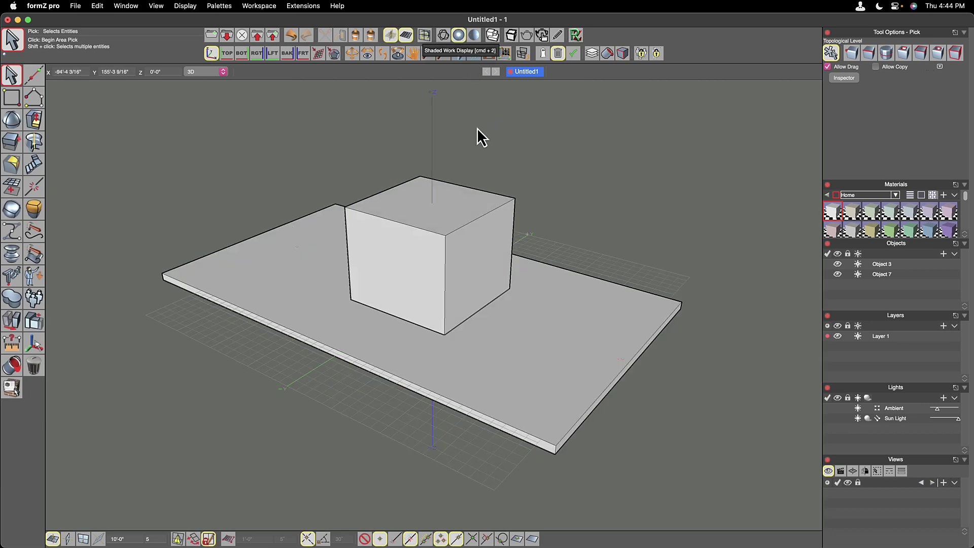
pyautogui.hscroll(-10, 477, 173)
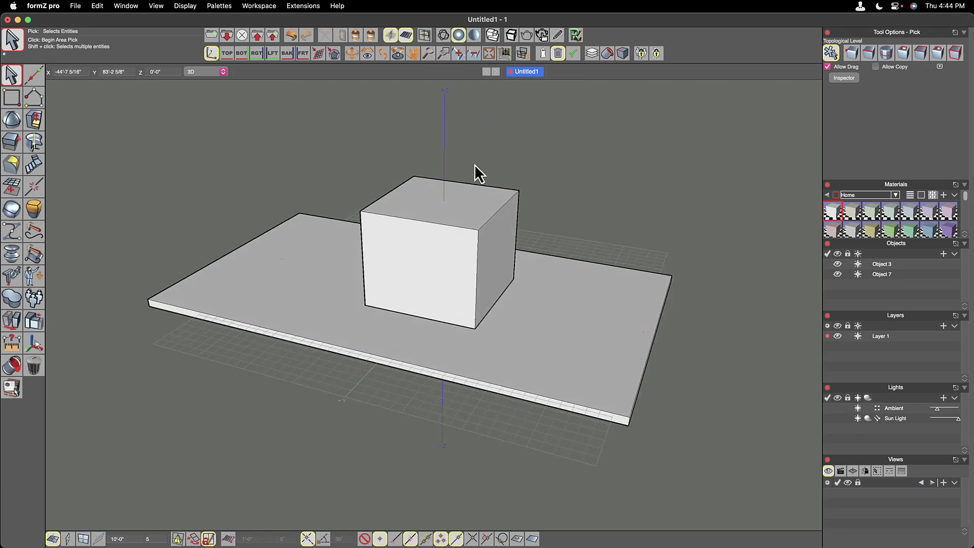
pyautogui.hscroll(-10, 477, 173)
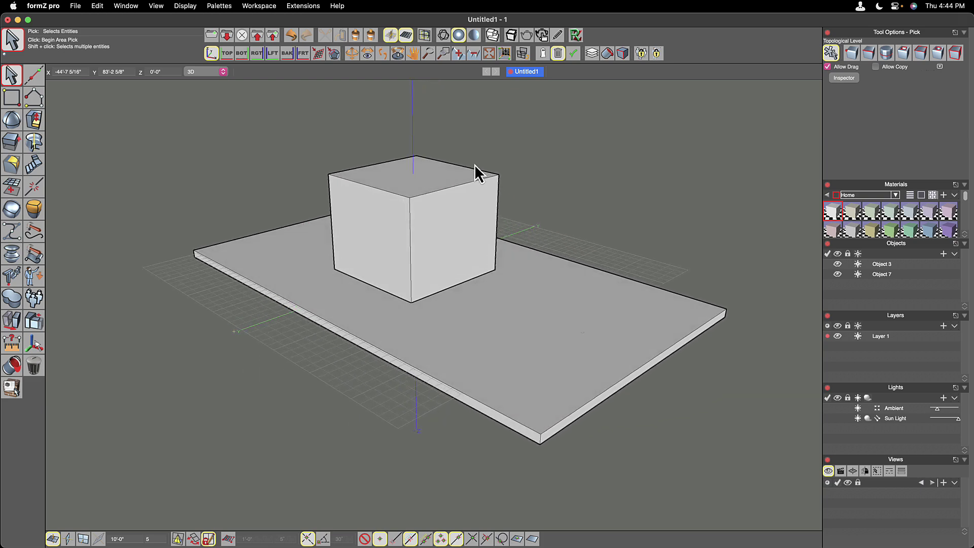
pyautogui.hscroll(-10, 477, 172)
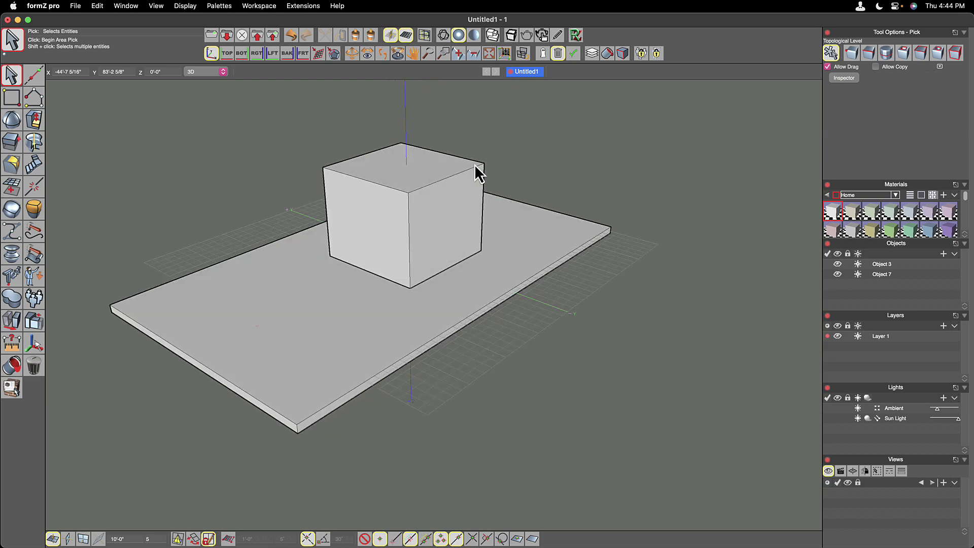
pyautogui.hscroll(-2, 477, 173)
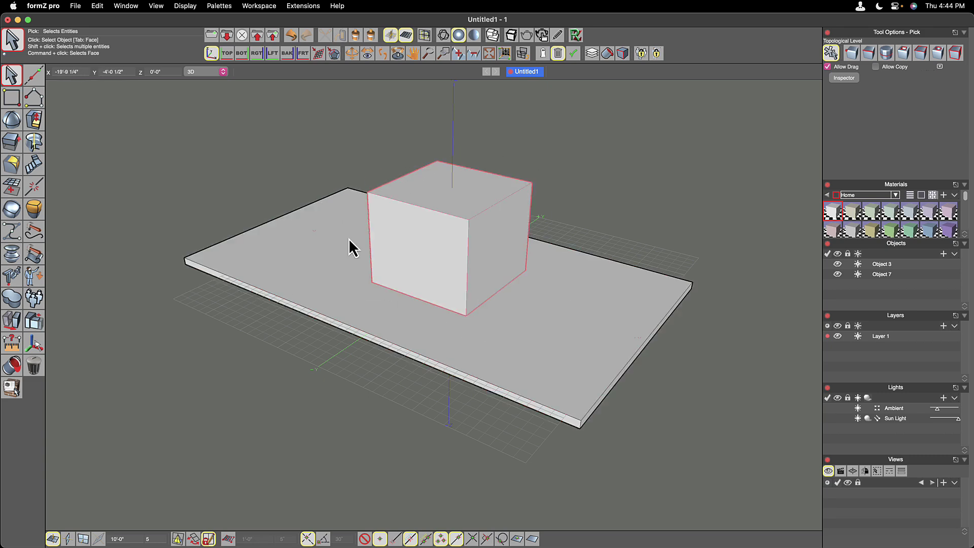
pyautogui.hscroll(-1, 348, 244)
pyautogui.hscroll(-5, 594, 181)
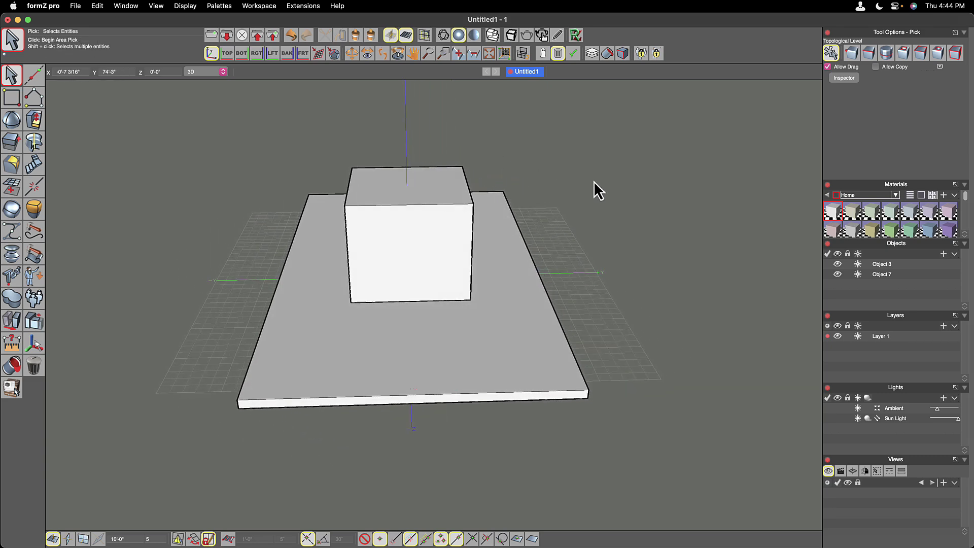
pyautogui.hscroll(-2, 593, 182)
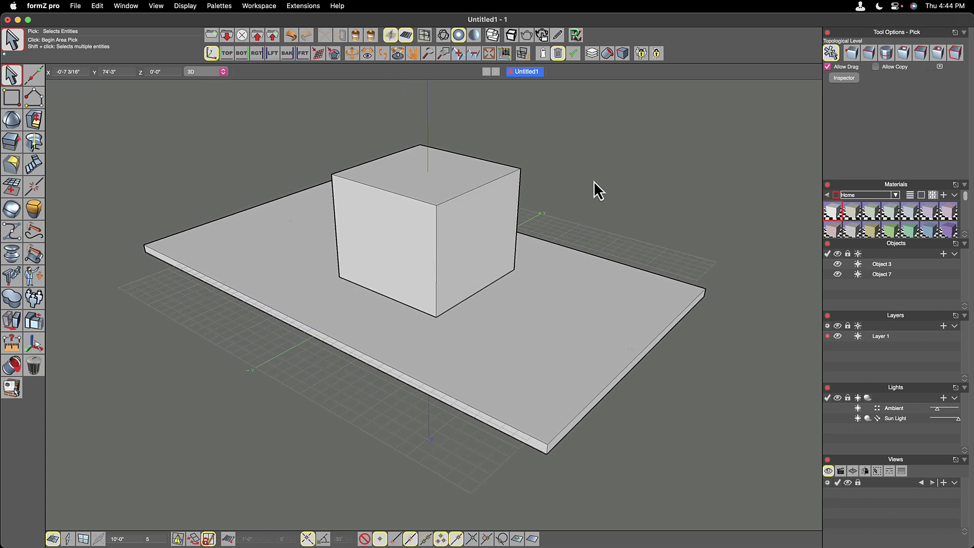
# Step: Reset the 3-D view to its Home position from the View menu
pyautogui.click(155, 6)
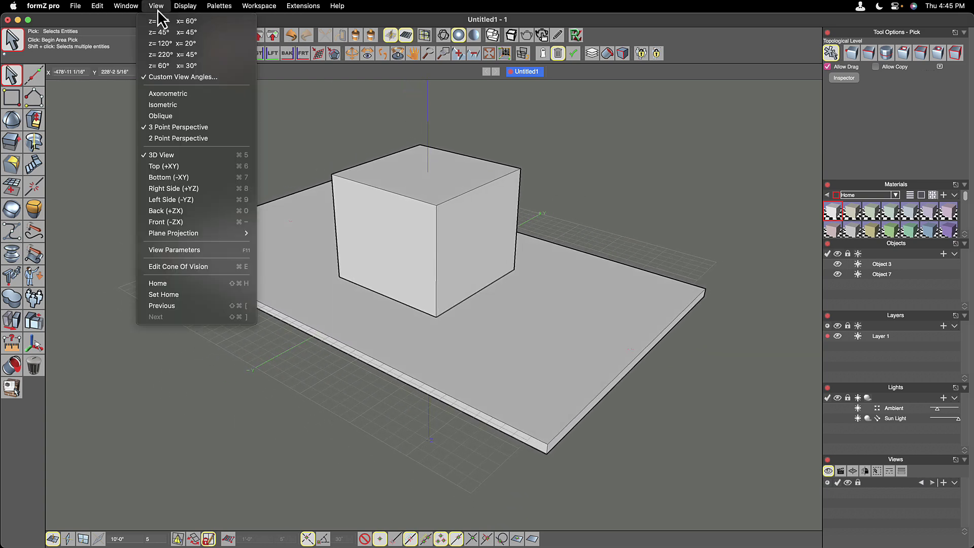
pyautogui.click(171, 282)
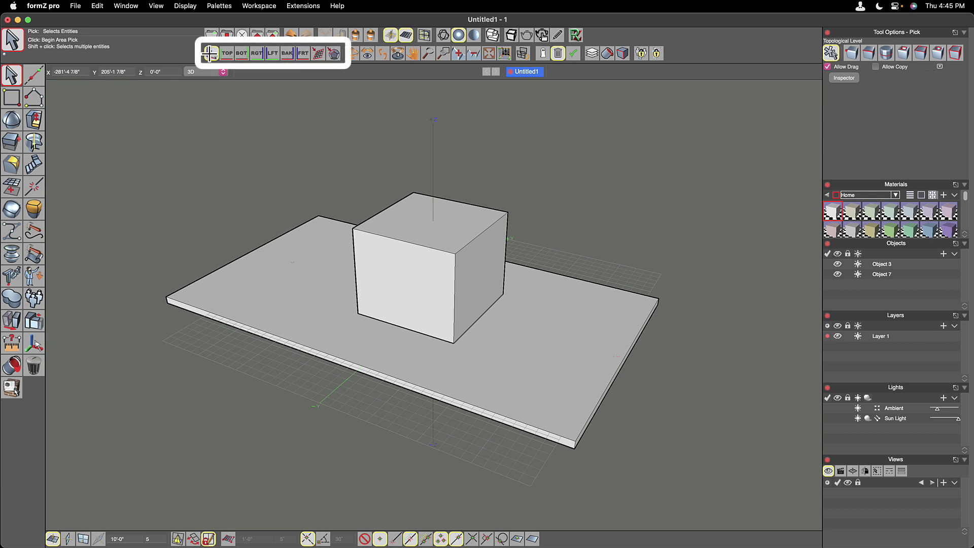
pyautogui.click(229, 52)
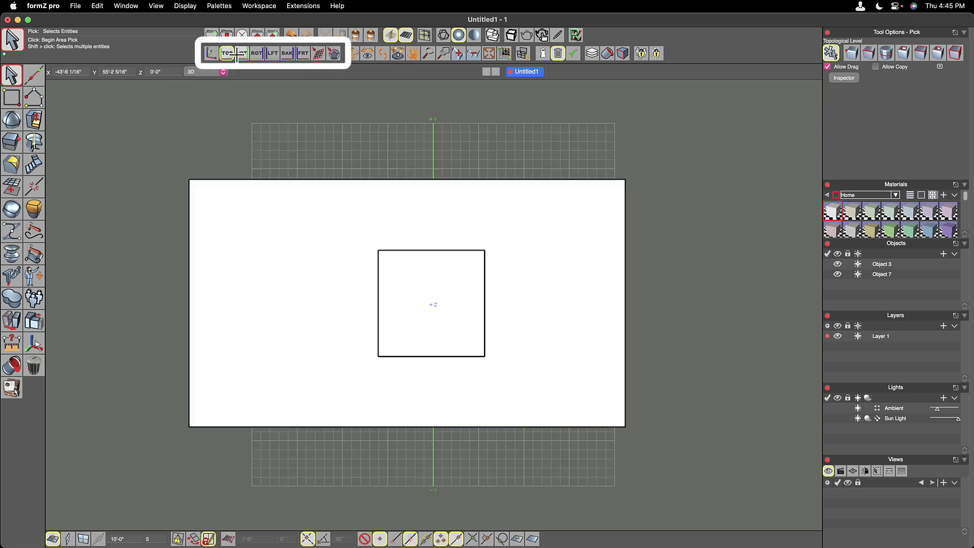
pyautogui.click(241, 53)
pyautogui.click(257, 52)
pyautogui.click(272, 53)
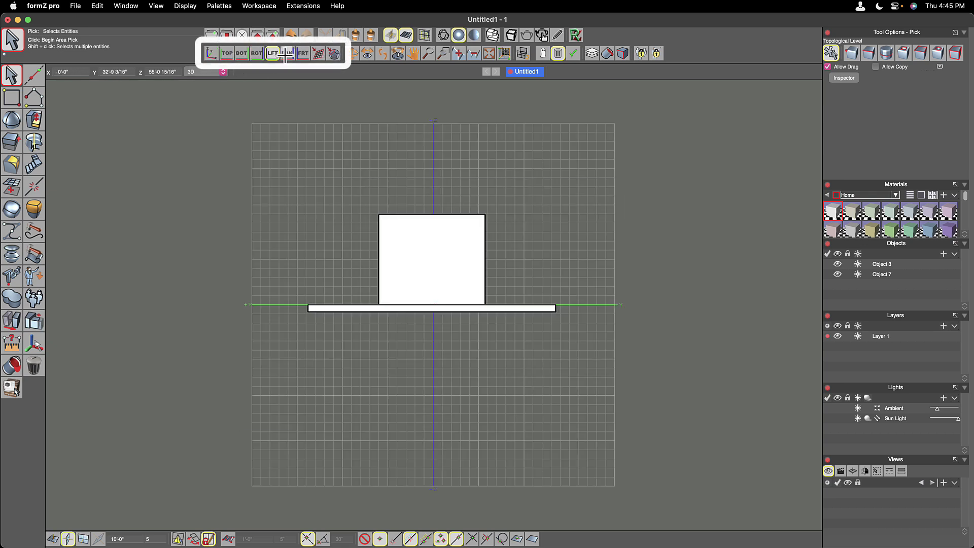
pyautogui.click(287, 53)
pyautogui.click(303, 53)
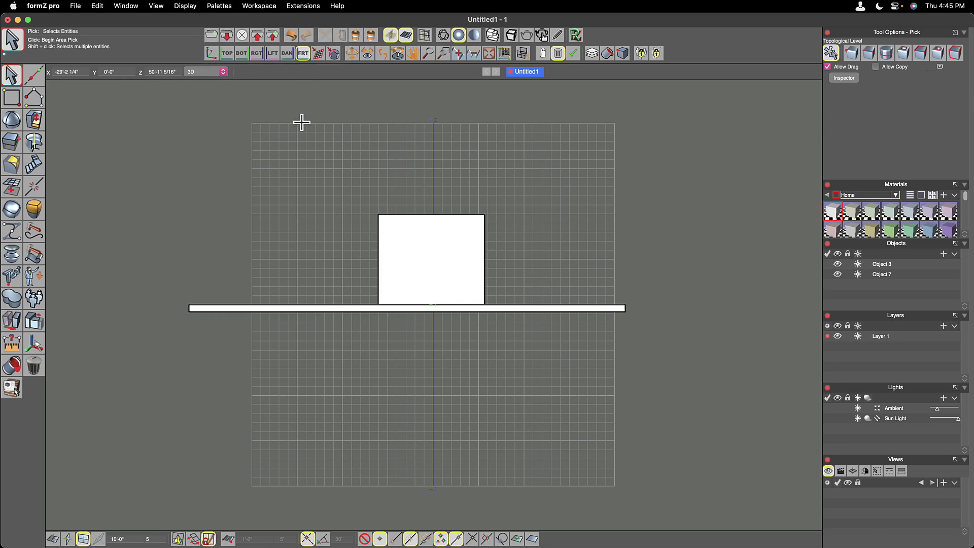
pyautogui.click(211, 53)
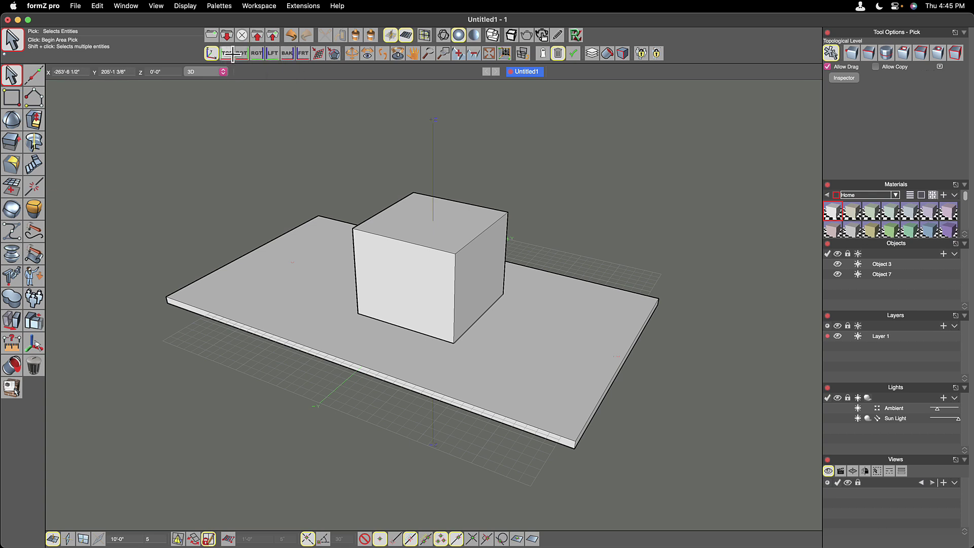
pyautogui.click(228, 54)
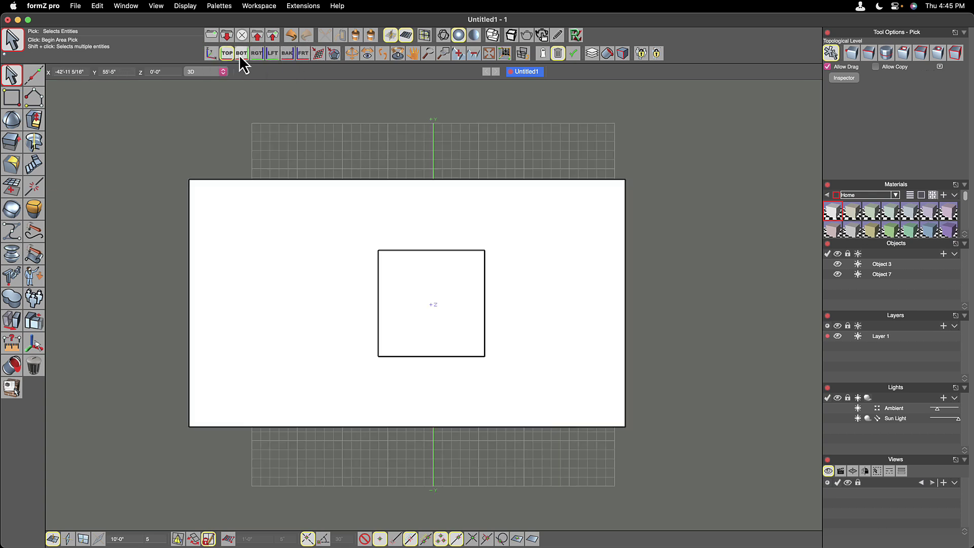
pyautogui.click(242, 54)
pyautogui.click(257, 54)
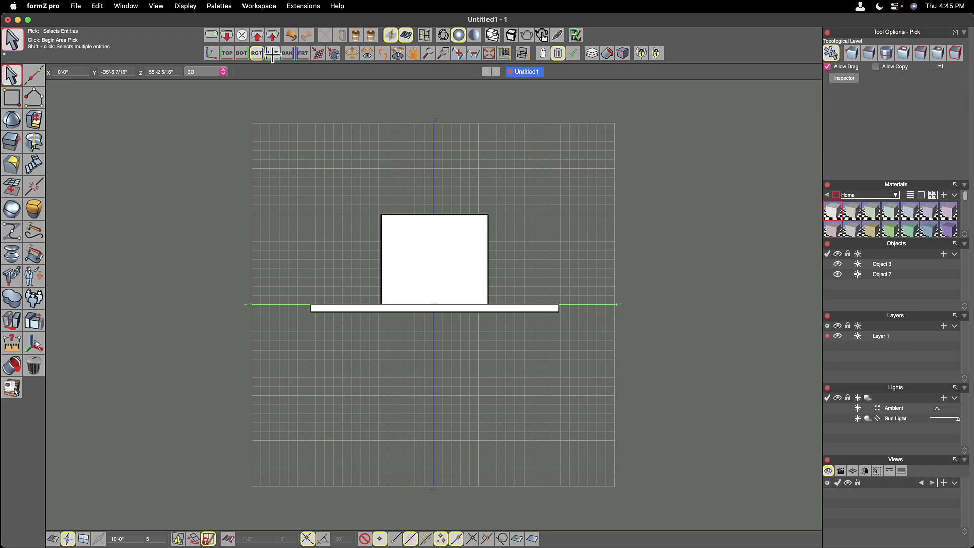
pyautogui.click(272, 53)
pyautogui.click(287, 54)
pyautogui.click(303, 54)
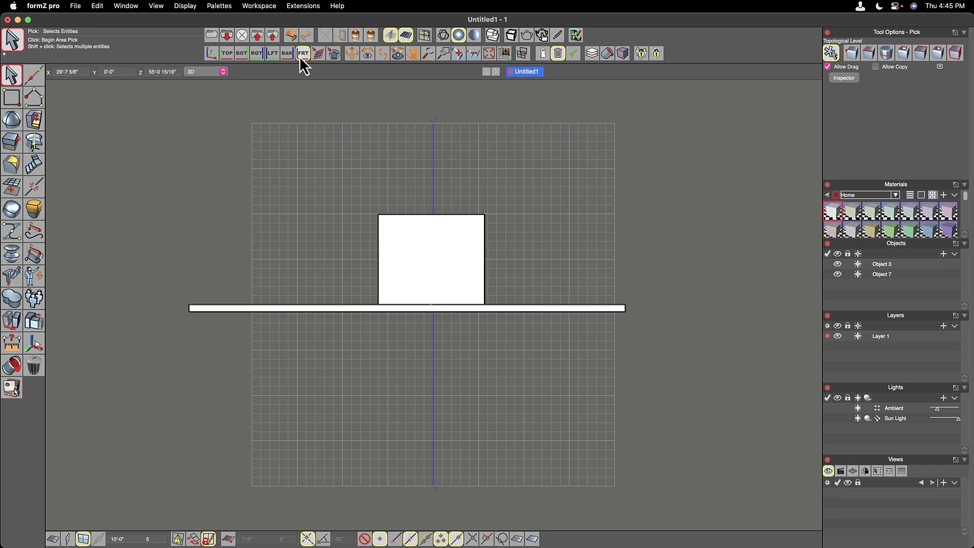
pyautogui.click(212, 54)
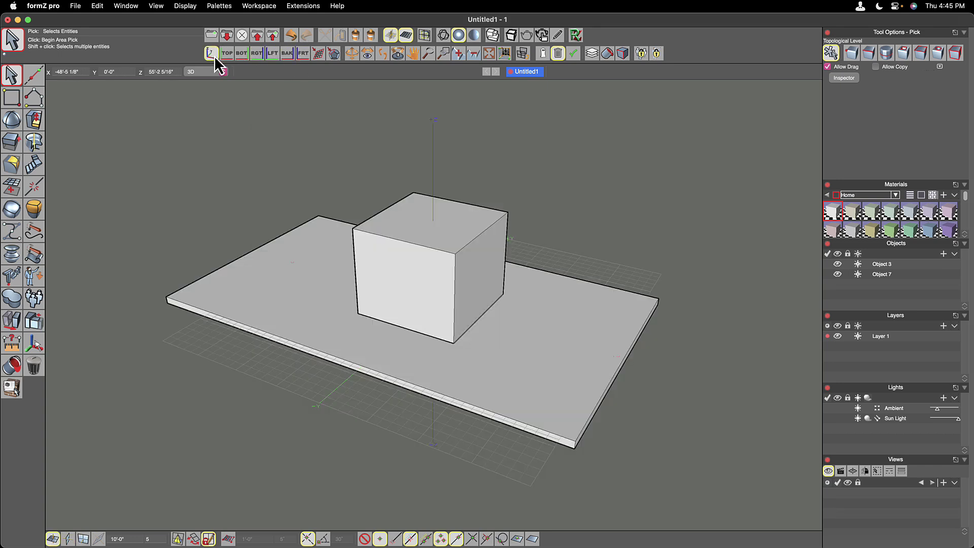
# Step: Split the window into four viewports and zoom in the right elevation view
pyautogui.click(524, 55)
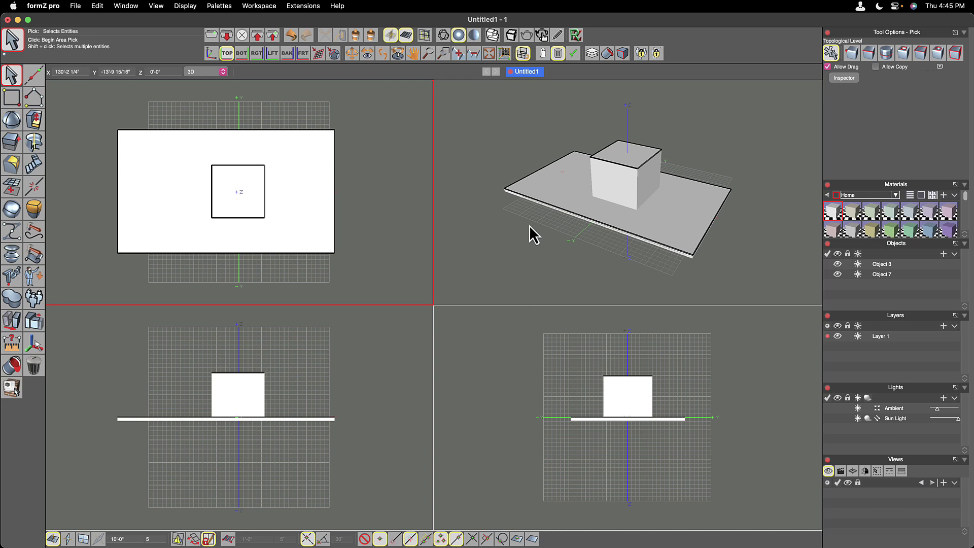
pyautogui.click(406, 356)
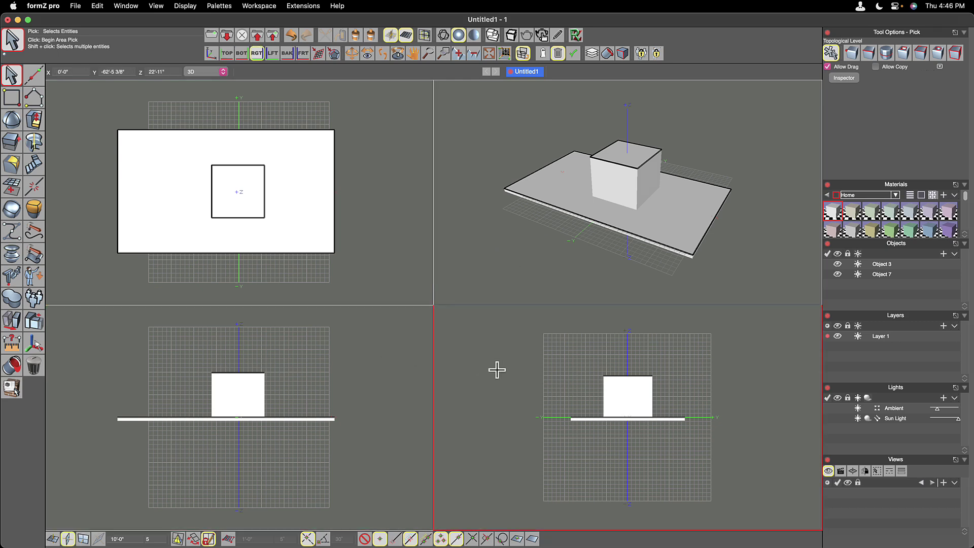
pyautogui.click(501, 370)
pyautogui.scroll(2, 501, 370)
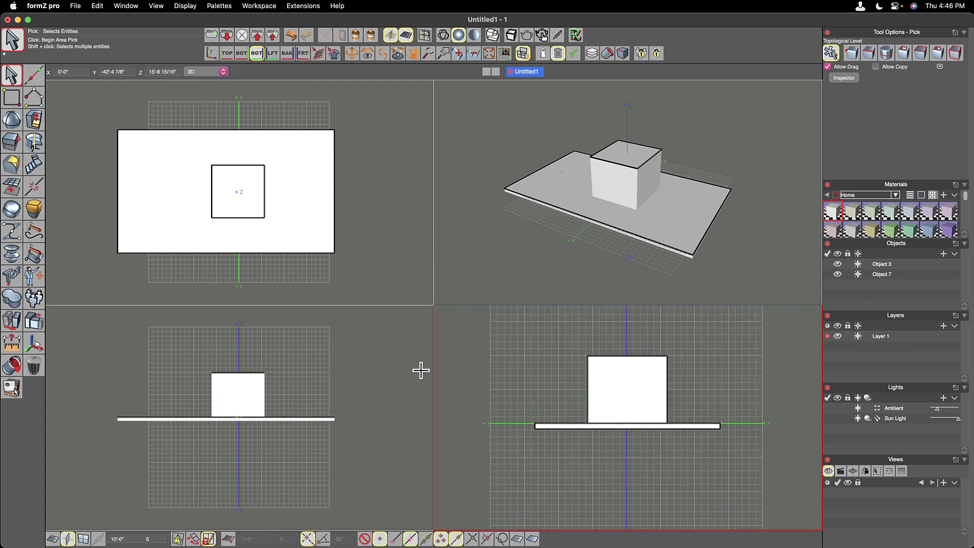
# Step: Zoom the front and top views closer on the slab and cube
pyautogui.click(348, 363)
pyautogui.scroll(5, 345, 355)
pyautogui.scroll(-3, 350, 340)
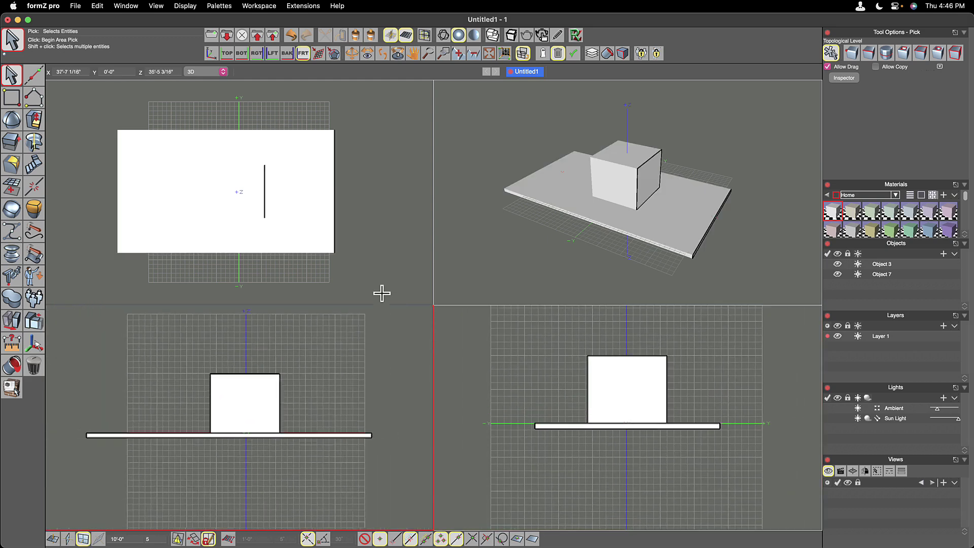
pyautogui.click(391, 278)
pyautogui.scroll(2, 389, 269)
pyautogui.scroll(-2, 347, 250)
# Step: Draw a rectangle in the top view and extrude it into a 36'3 5/8" tall box
pyautogui.click(12, 97)
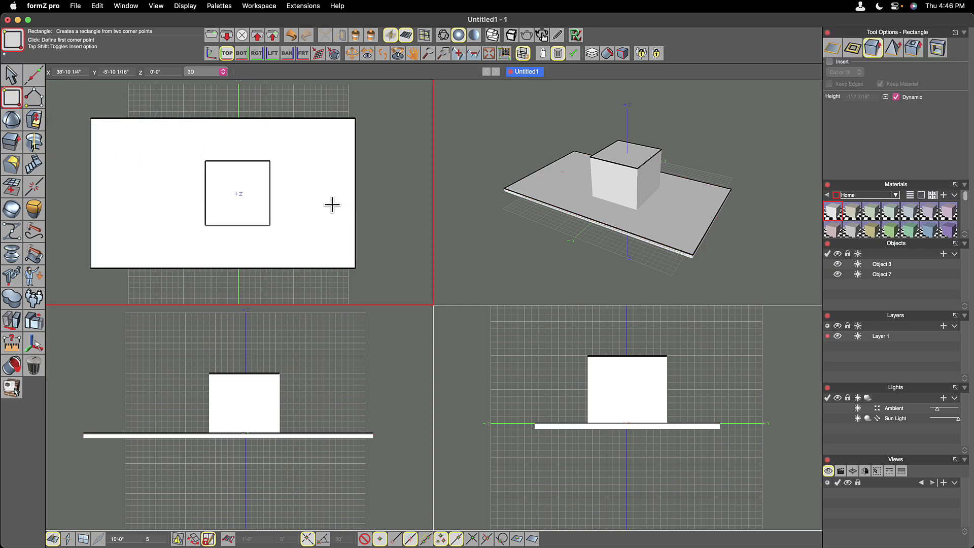
pyautogui.click(288, 159)
pyautogui.click(321, 181)
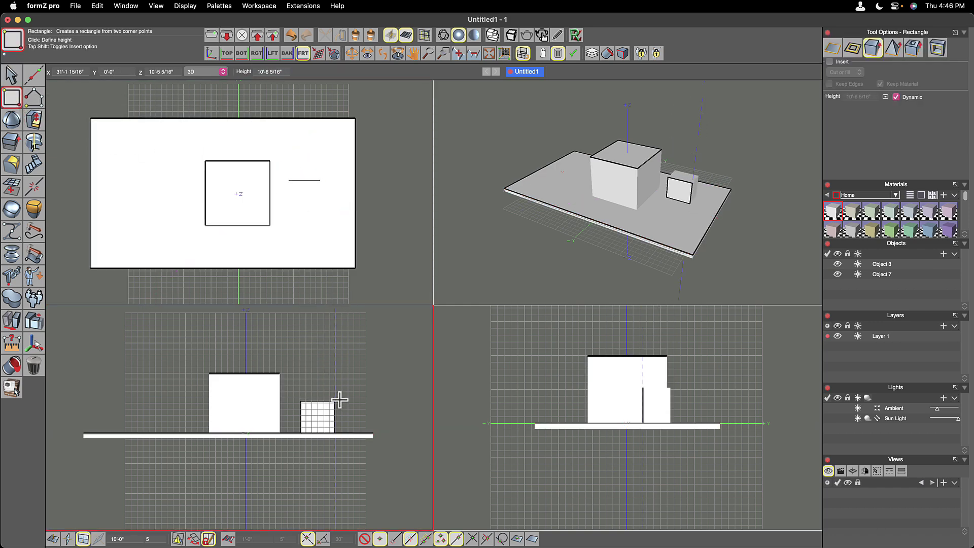
pyautogui.click(342, 324)
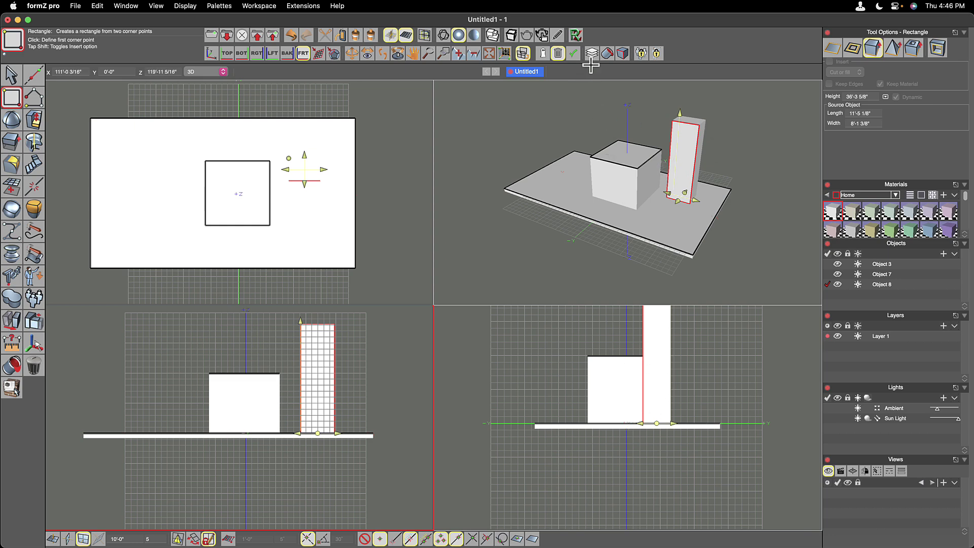
# Step: Enlarge the front view to fill the window, then return to the four-view layout
pyautogui.click(521, 54)
pyautogui.click(524, 56)
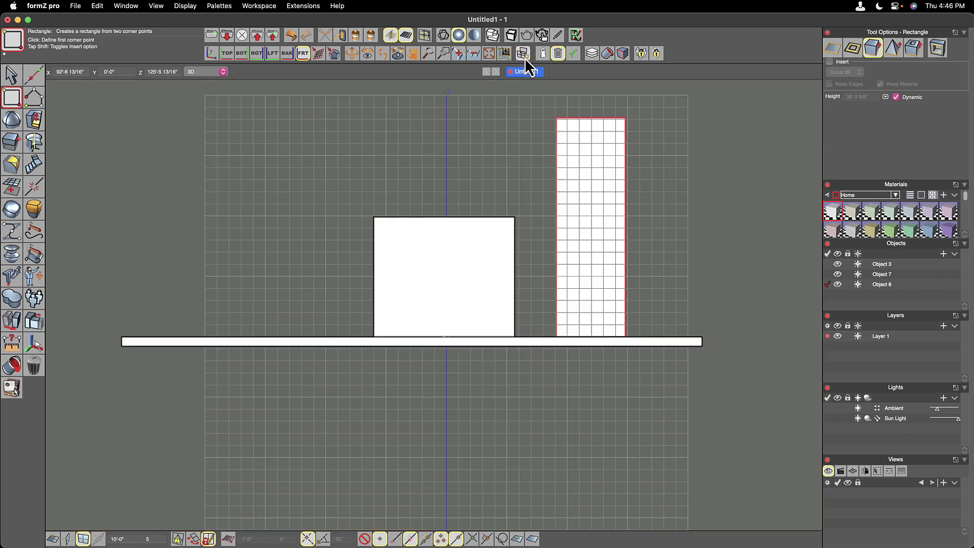
pyautogui.click(524, 55)
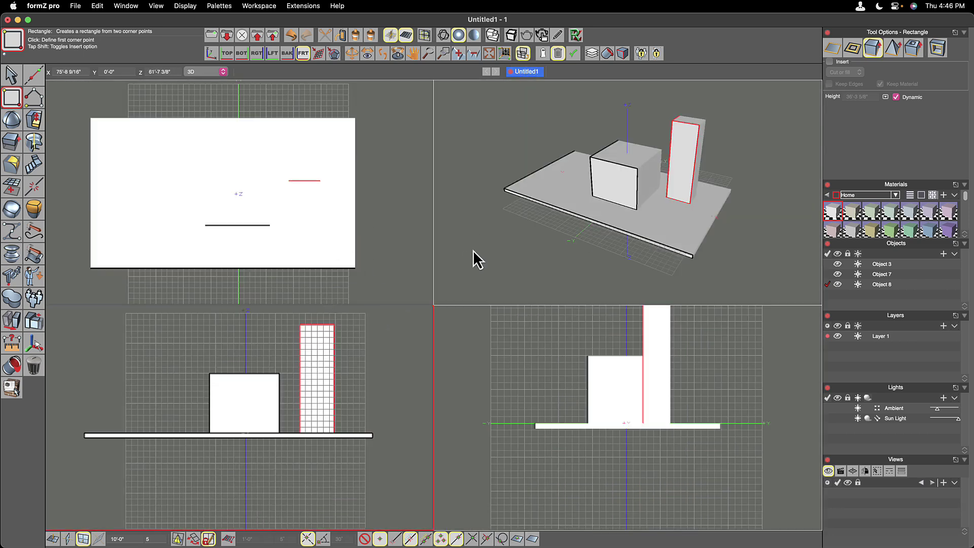
# Step: Enlarge the 3D viewport to fill the window and view the model from top, bottom and right
pyautogui.click(502, 274)
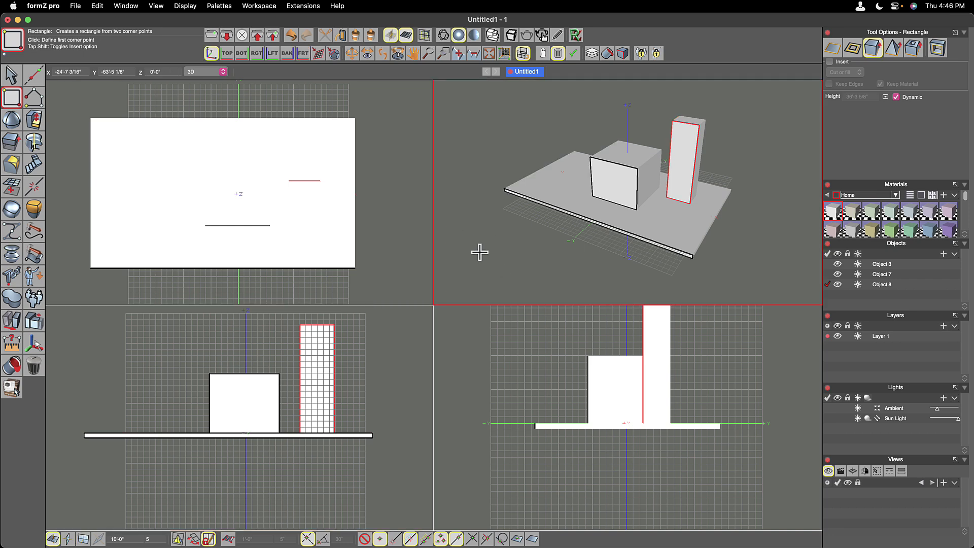
pyautogui.click(523, 60)
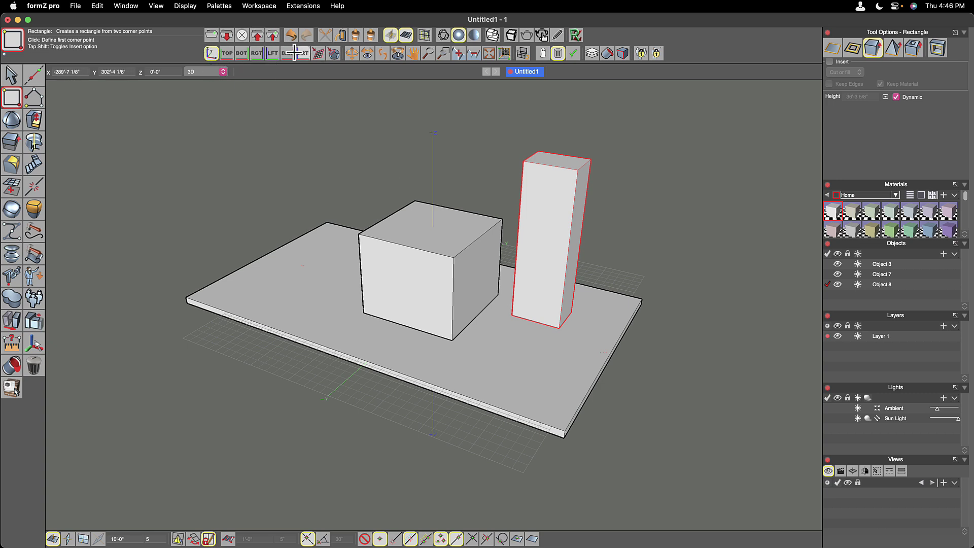
pyautogui.click(228, 54)
pyautogui.click(241, 53)
pyautogui.click(262, 55)
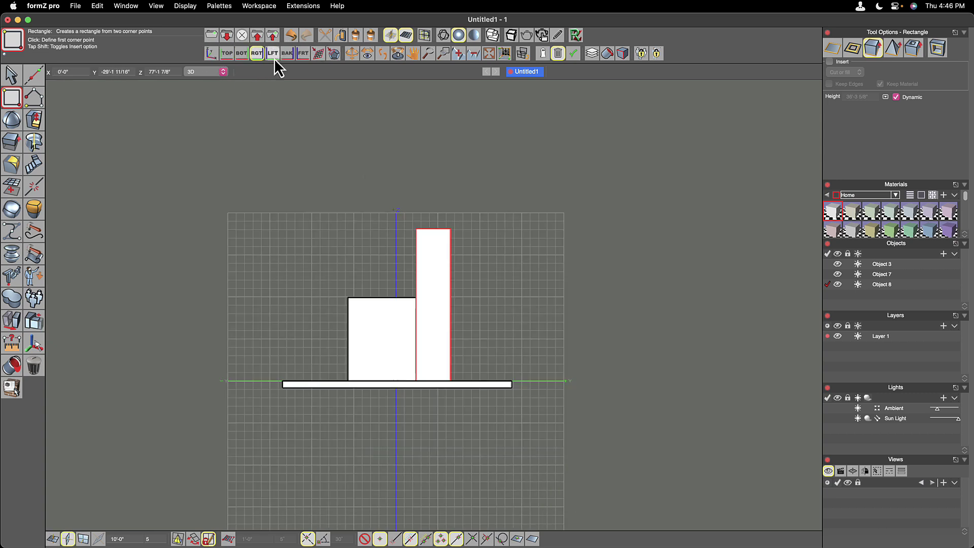
# Step: View from left, front and top, return to axonometric, and toggle the rectangle's Insert option
pyautogui.click(273, 54)
pyautogui.click(302, 56)
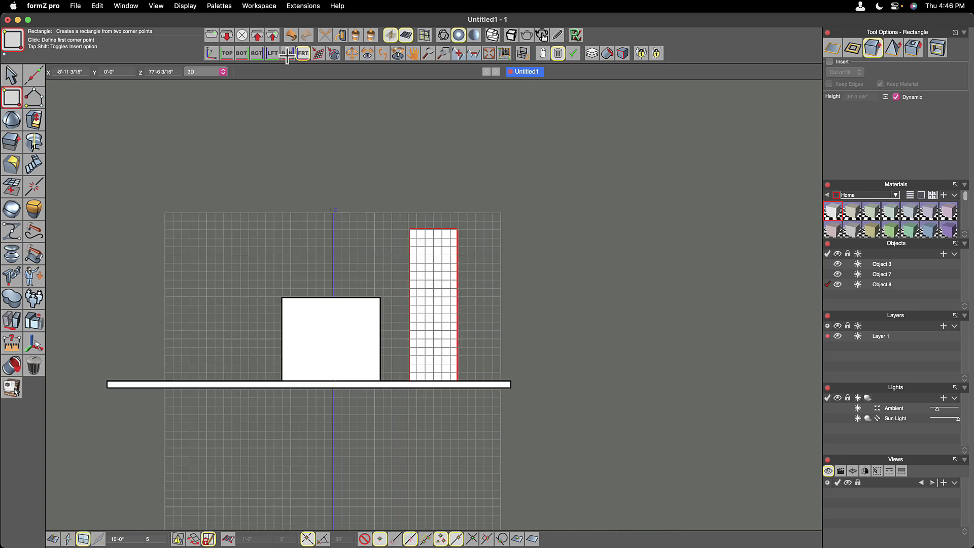
pyautogui.click(227, 54)
pyautogui.click(212, 54)
pyautogui.press('shift')
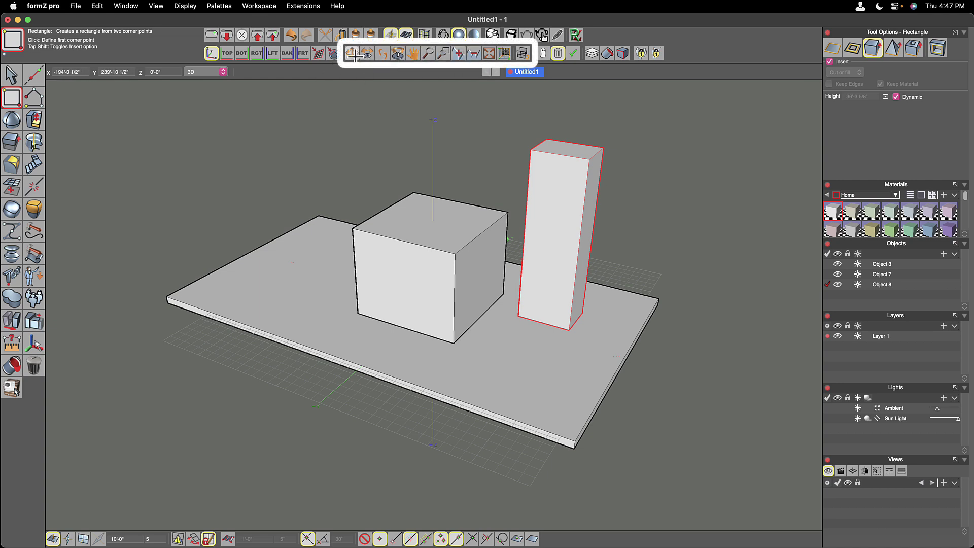
# Step: Orbit the 3D view with the Set View tool, then go back to picking
pyautogui.click(352, 54)
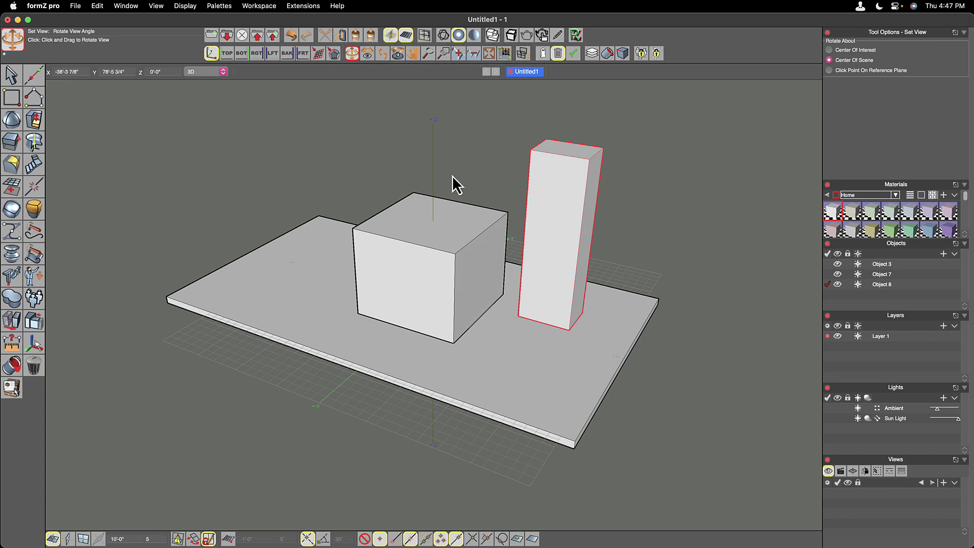
pyautogui.moveTo(453, 184)
pyautogui.mouseDown()
pyautogui.moveTo(402, 130)
pyautogui.moveTo(443, 76)
pyautogui.moveTo(492, 227)
pyautogui.moveTo(440, 203)
pyautogui.moveTo(456, 204)
pyautogui.moveTo(464, 192)
pyautogui.mouseUp()
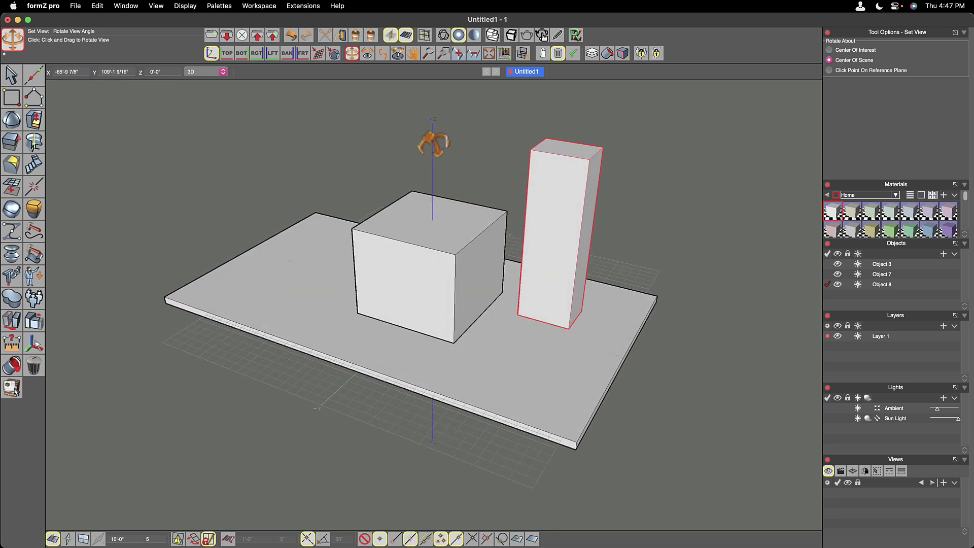
pyautogui.press('Escape')
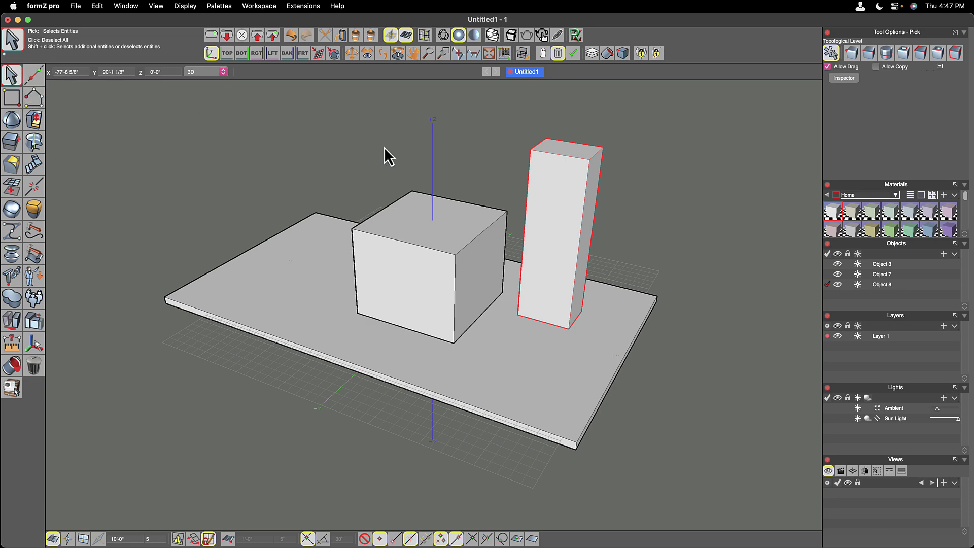
# Step: Orbit the view twice more using the V shortcut, returning to Pick with P each time
pyautogui.press('v')
pyautogui.moveTo(489, 179); pyautogui.dragTo(485, 200)
pyautogui.press('p')
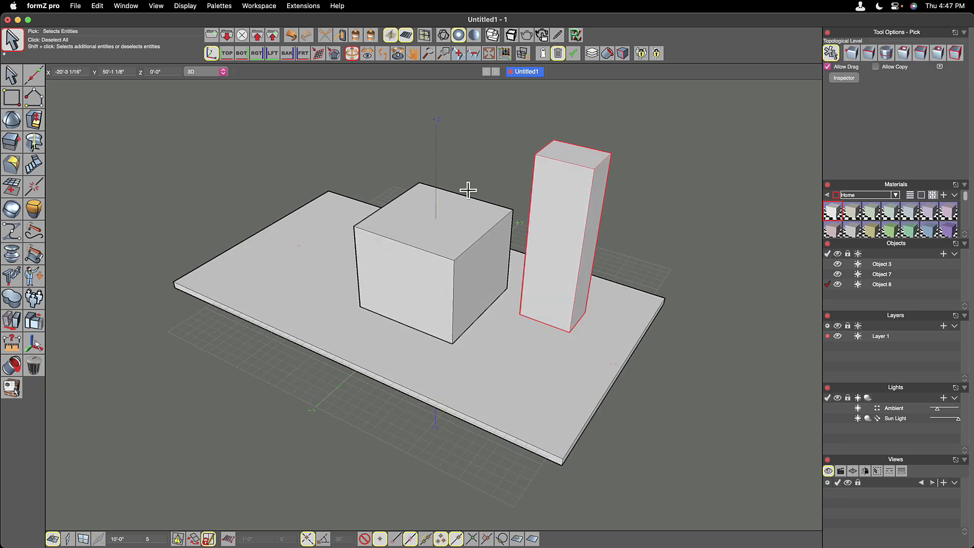
pyautogui.press('v')
pyautogui.moveTo(455, 163)
pyautogui.mouseDown()
pyautogui.moveTo(450, 128)
pyautogui.moveTo(447, 157)
pyautogui.moveTo(460, 161)
pyautogui.mouseUp()
pyautogui.press('p')
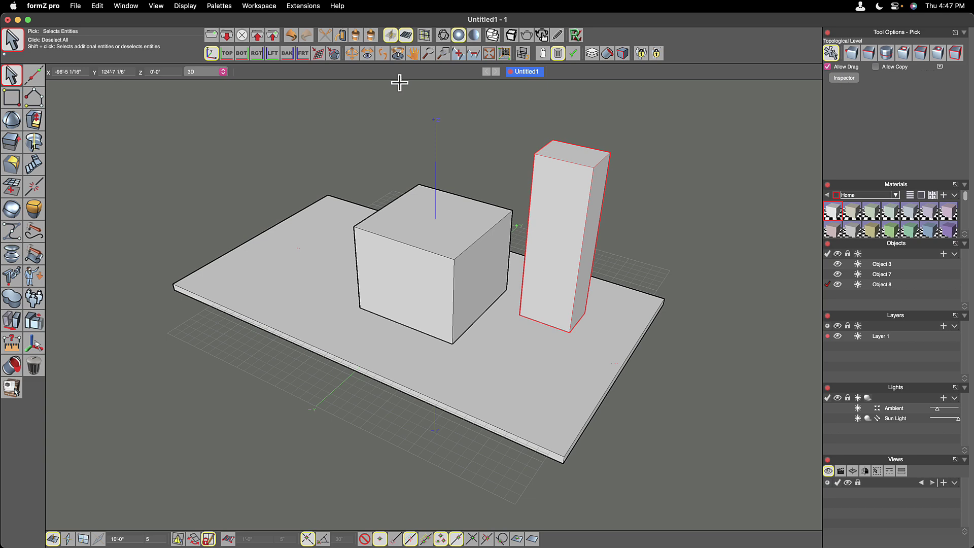
# Step: Swivel the 3D view around the eye point using the Swivel tool
pyautogui.click(367, 54)
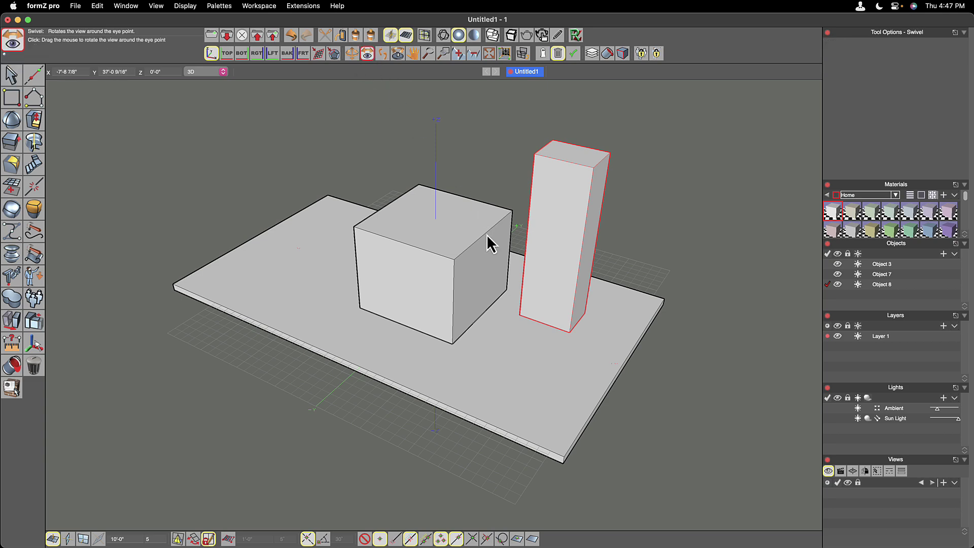
pyautogui.moveTo(486, 234); pyautogui.dragTo(426, 200)
# Step: Walk the observer toward the cube, then restore the earlier view with Shift+Cmd+H
pyautogui.click(383, 54)
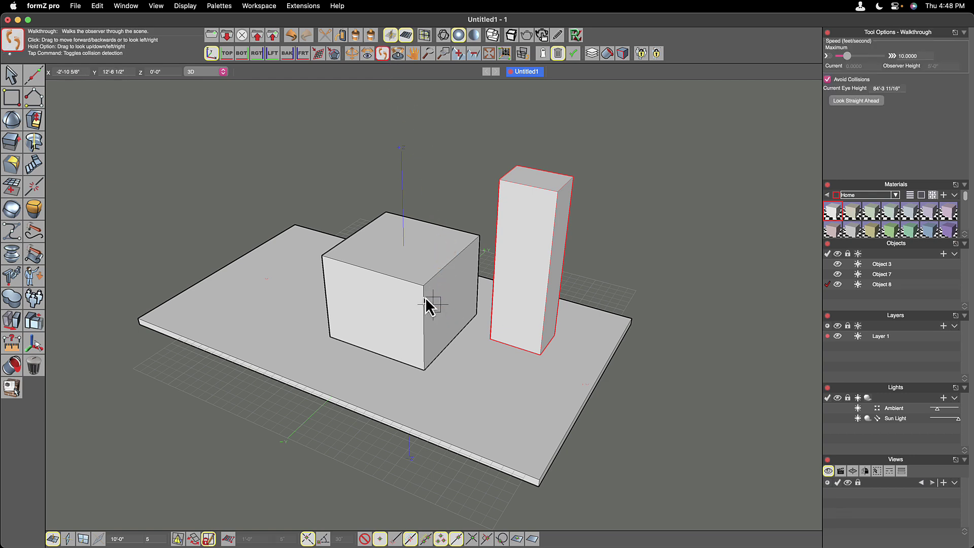
pyautogui.moveTo(443, 331); pyautogui.dragTo(471, 131)
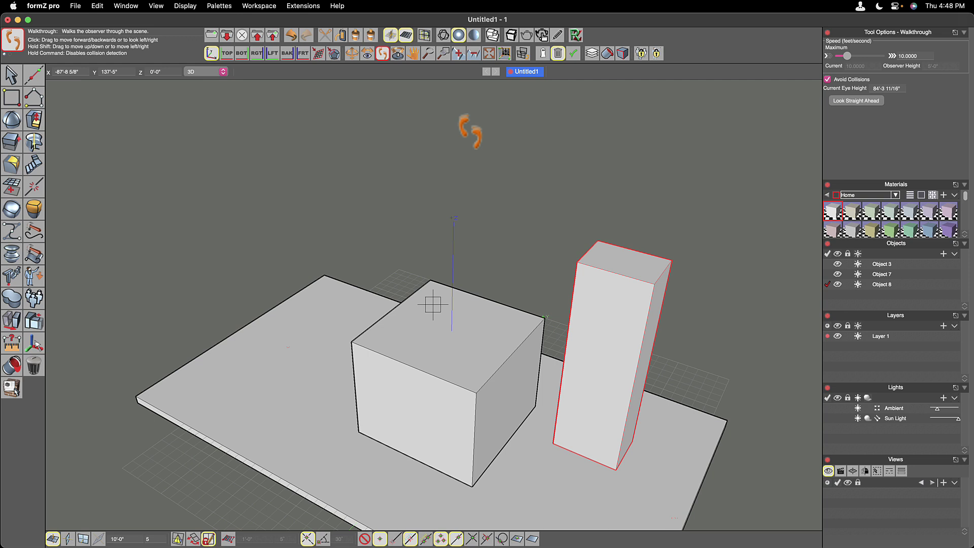
pyautogui.press('shift+super+h')
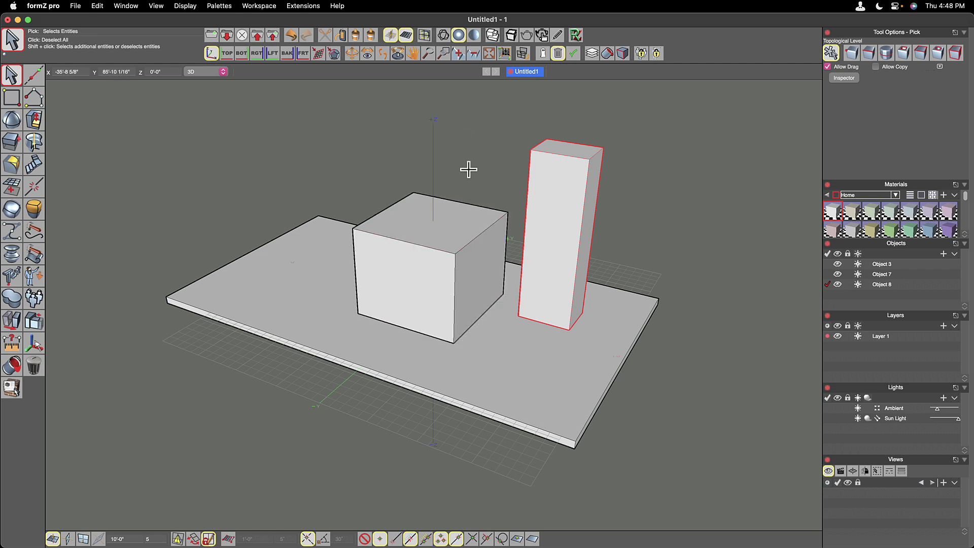
# Step: Pan the scene to the right with the Hand tool, then rotate the view slightly via the V shortcut
pyautogui.click(383, 54)
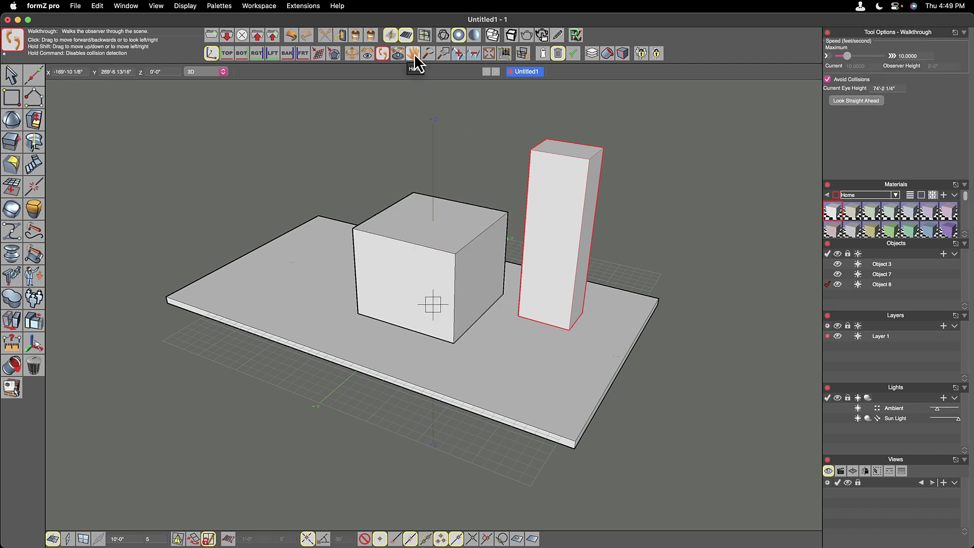
pyautogui.click(414, 54)
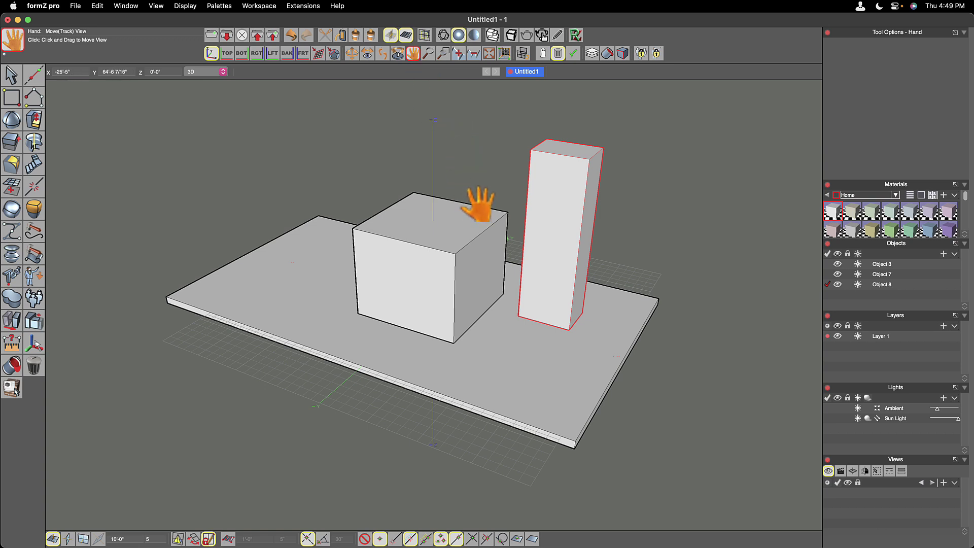
pyautogui.moveTo(482, 203); pyautogui.dragTo(519, 198)
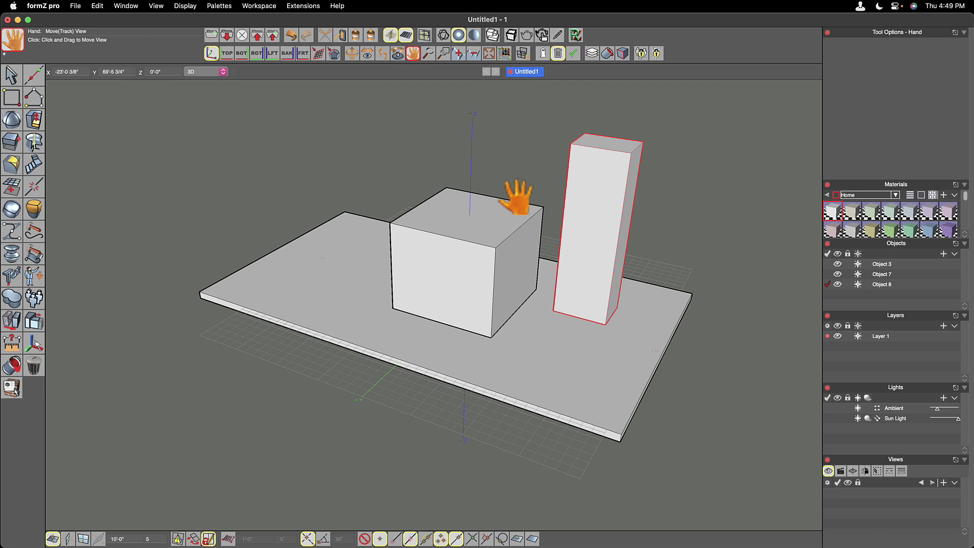
pyautogui.press('p')
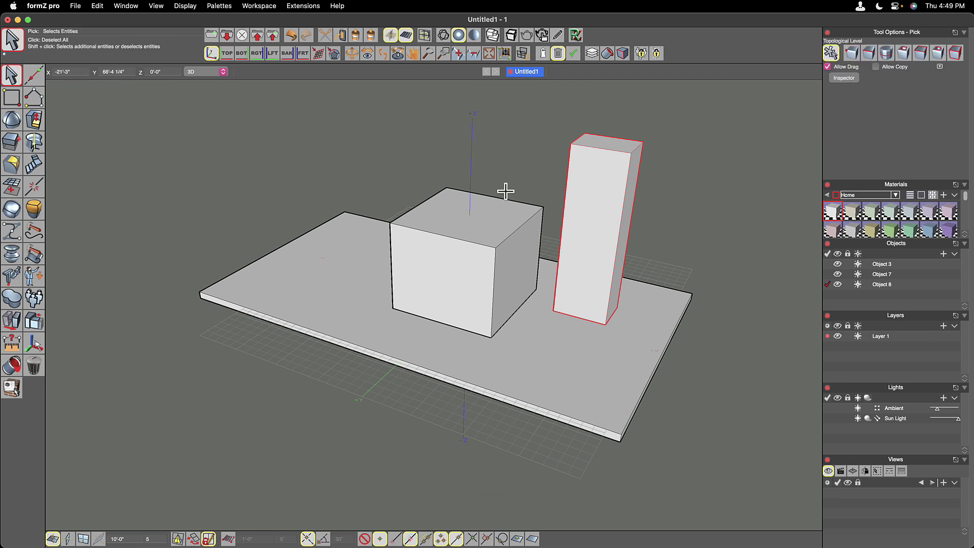
pyautogui.press('v')
pyautogui.moveTo(513, 200); pyautogui.dragTo(478, 204)
# Step: Zoom in step by step, 133.3333% each, until the cube's top fills the view
pyautogui.press('p')
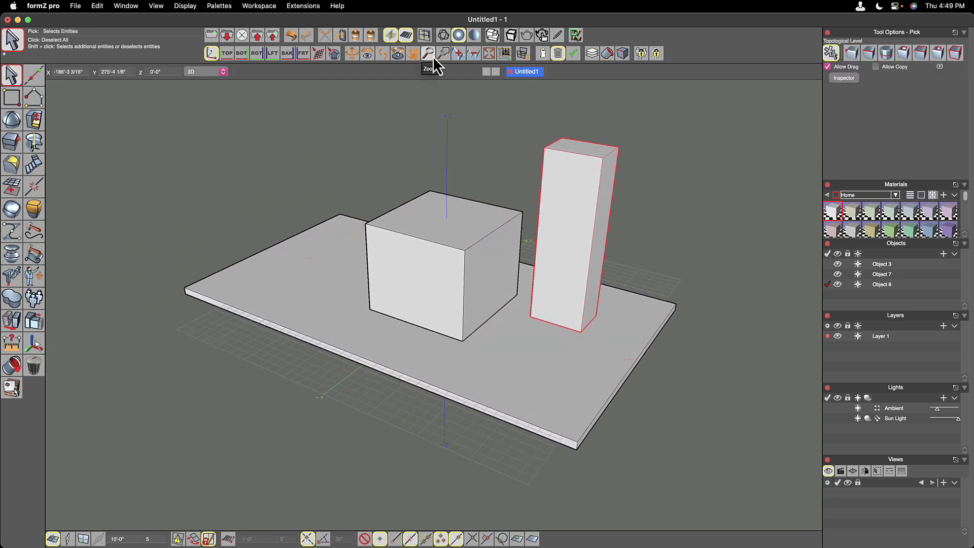
pyautogui.click(431, 57)
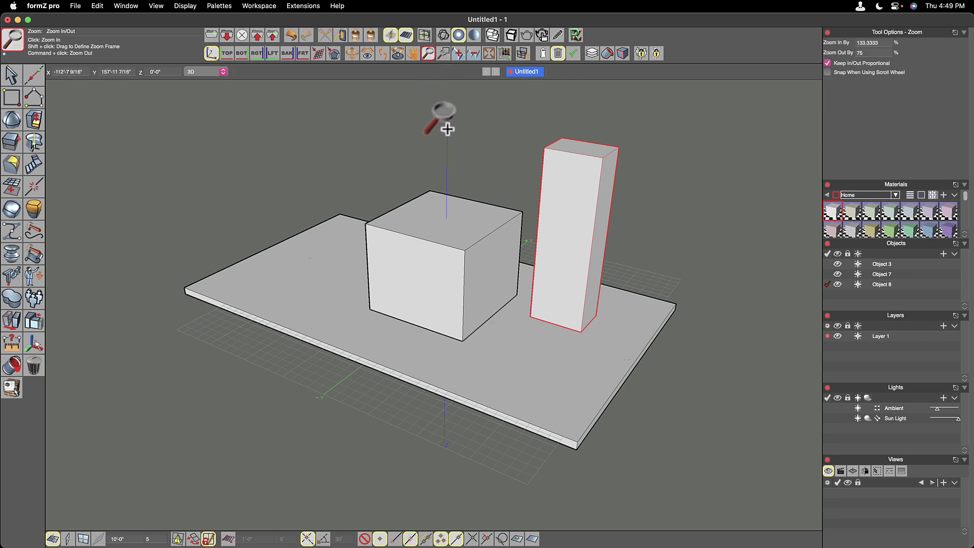
pyautogui.click(453, 225)
pyautogui.click(458, 238)
pyautogui.click(480, 266)
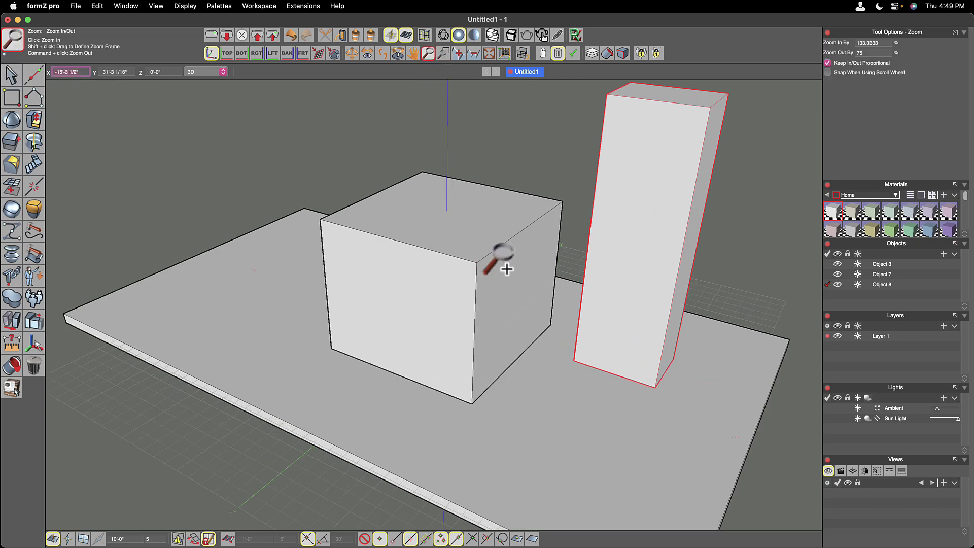
pyautogui.click(685, 269)
pyautogui.click(746, 274)
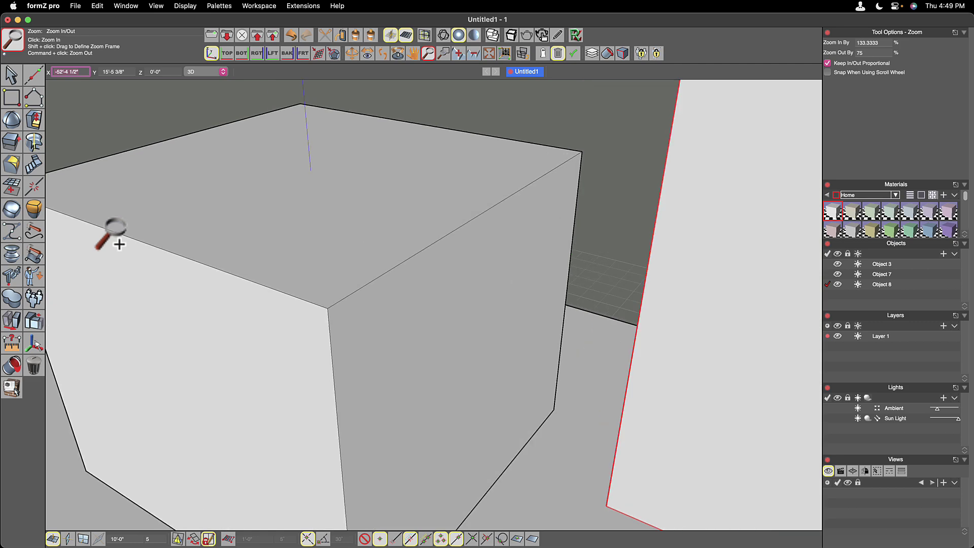
pyautogui.click(114, 242)
pyautogui.click(113, 244)
# Step: Zoom back out at 75% per step until the whole base slab with both boxes shows
pyautogui.keyDown('super'); pyautogui.click(489, 239); pyautogui.keyUp('super')
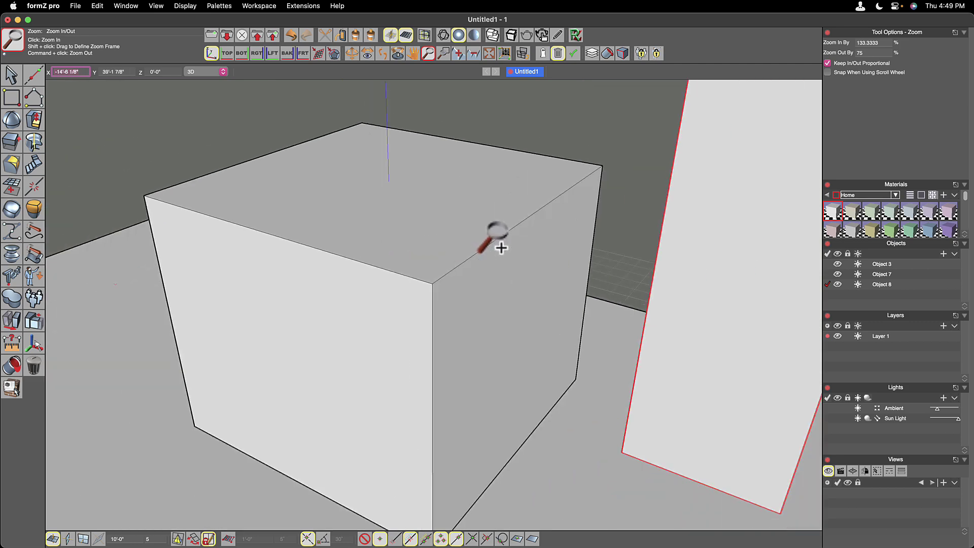
pyautogui.keyDown('super'); pyautogui.click(496, 239); pyautogui.keyUp('super')
pyautogui.keyDown('super'); pyautogui.click(496, 239); pyautogui.keyUp('super')
pyautogui.keyDown('super'); pyautogui.click(405, 254); pyautogui.keyUp('super')
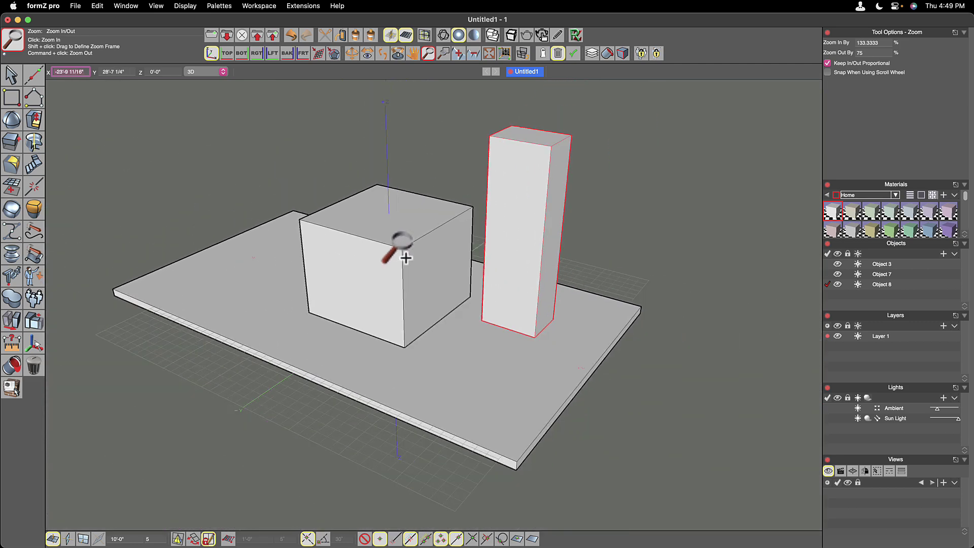
pyautogui.click(418, 262)
pyautogui.keyDown('super'); pyautogui.click(507, 381); pyautogui.keyUp('super')
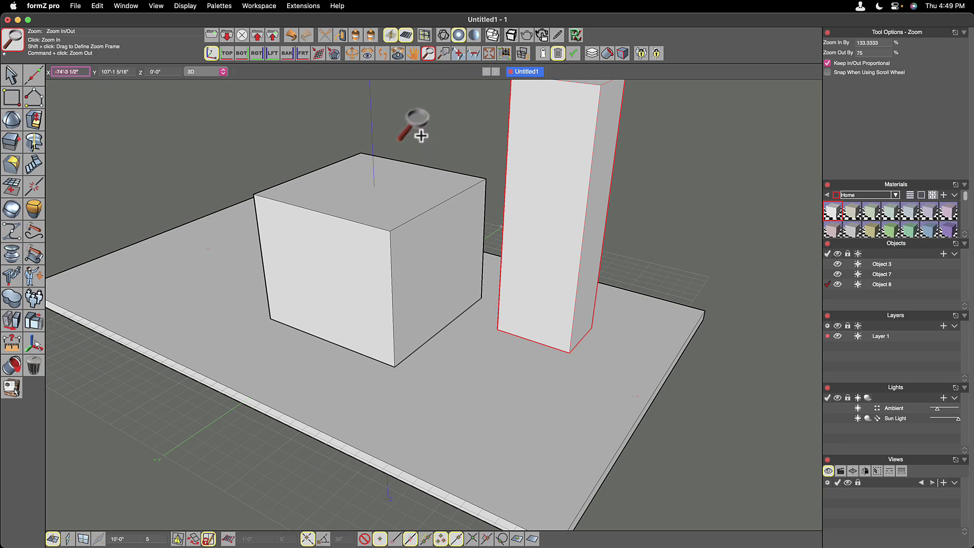
pyautogui.click(435, 271)
pyautogui.keyDown('super'); pyautogui.click(439, 260); pyautogui.keyUp('super')
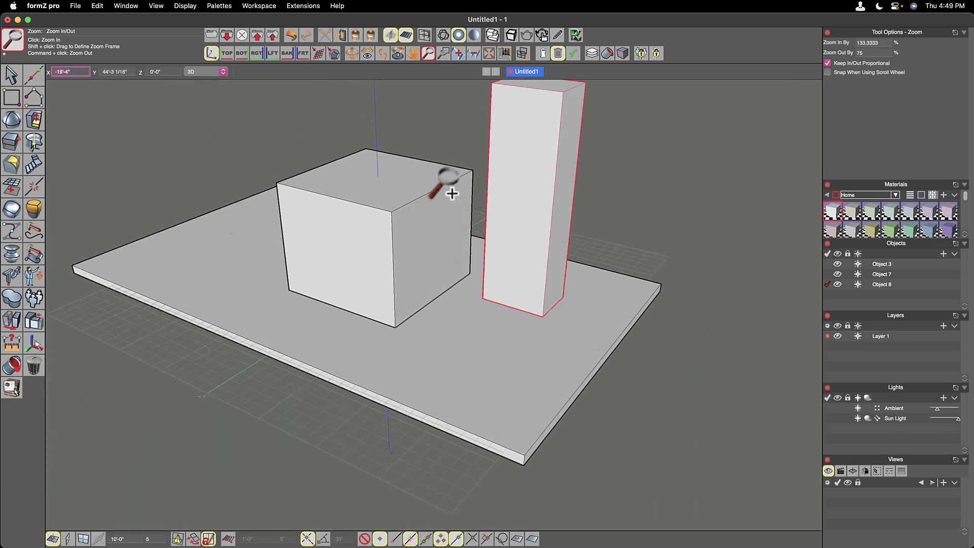
# Step: Zoom In by Frame on a rectangle around the cube and the tall box
pyautogui.click(445, 54)
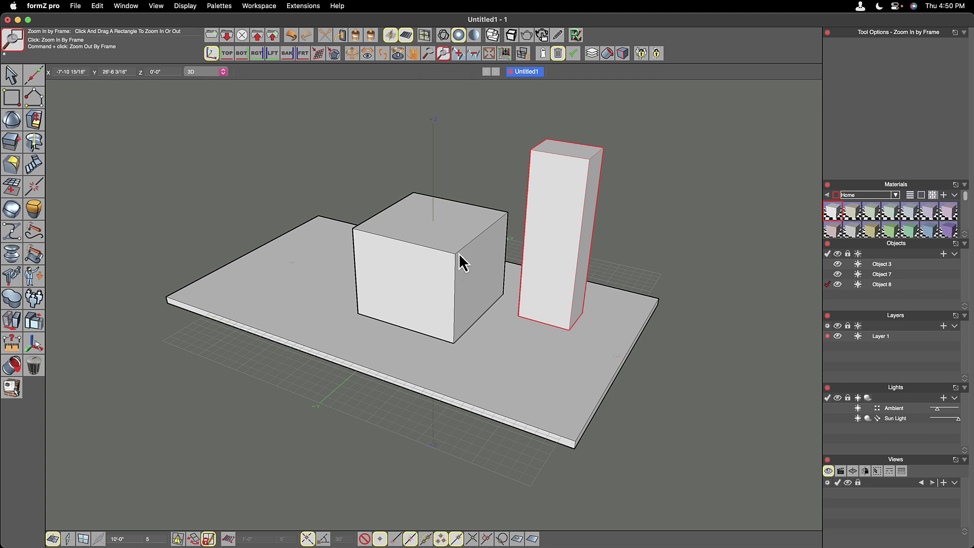
pyautogui.moveTo(456, 252); pyautogui.dragTo(512, 372)
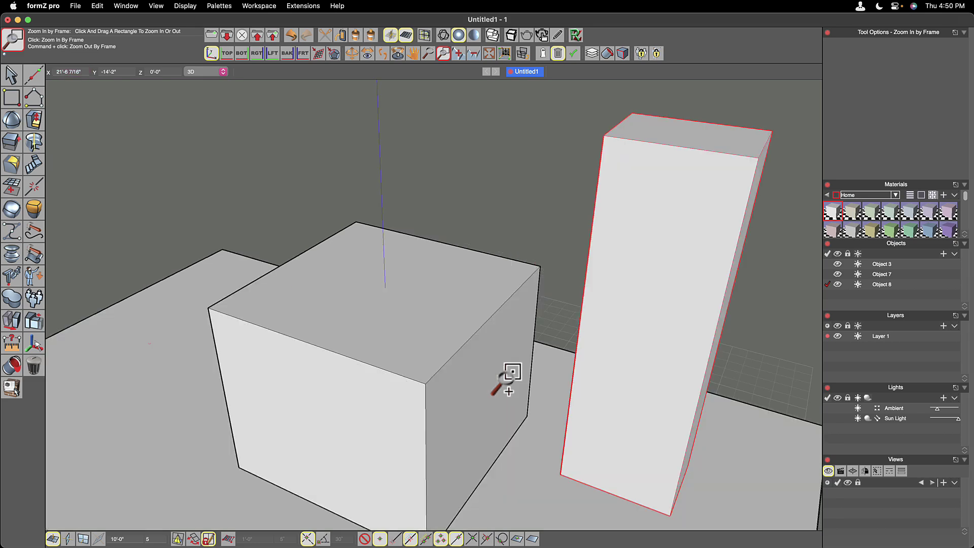
# Step: Fit all with Shift+Cmd+H, zoom in three increments, then out two
pyautogui.press('shift+super+h')
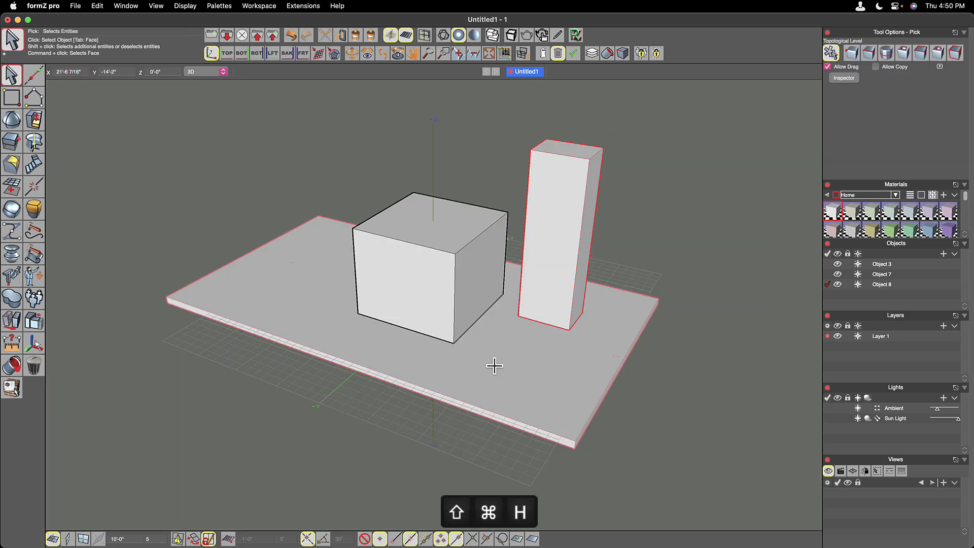
pyautogui.keyDown('shift'); pyautogui.click(459, 269); pyautogui.keyUp('shift')
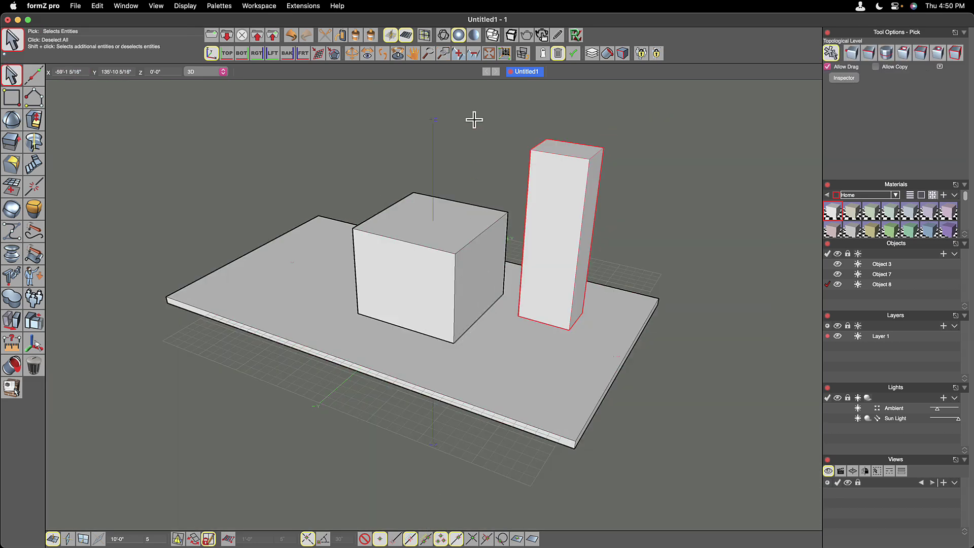
pyautogui.click(458, 53)
pyautogui.click(458, 54)
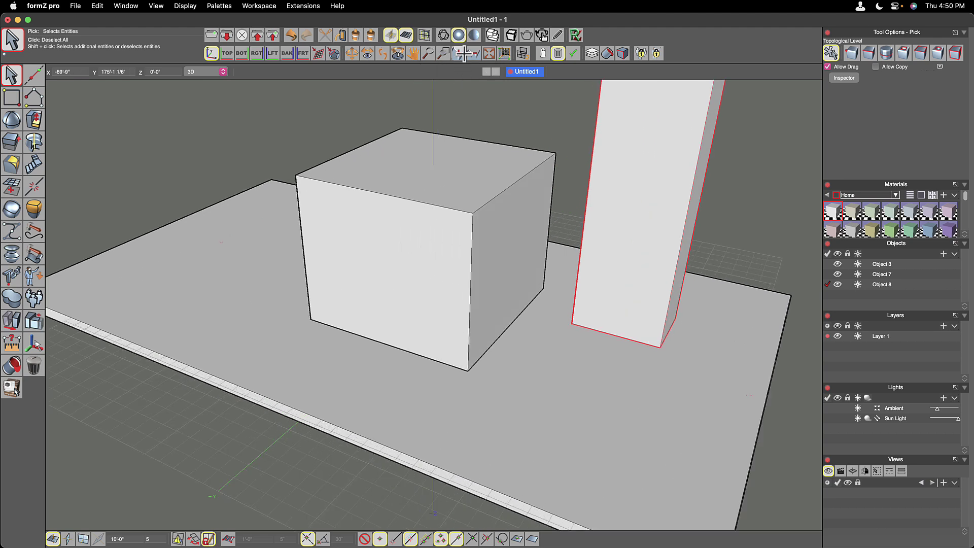
pyautogui.click(472, 53)
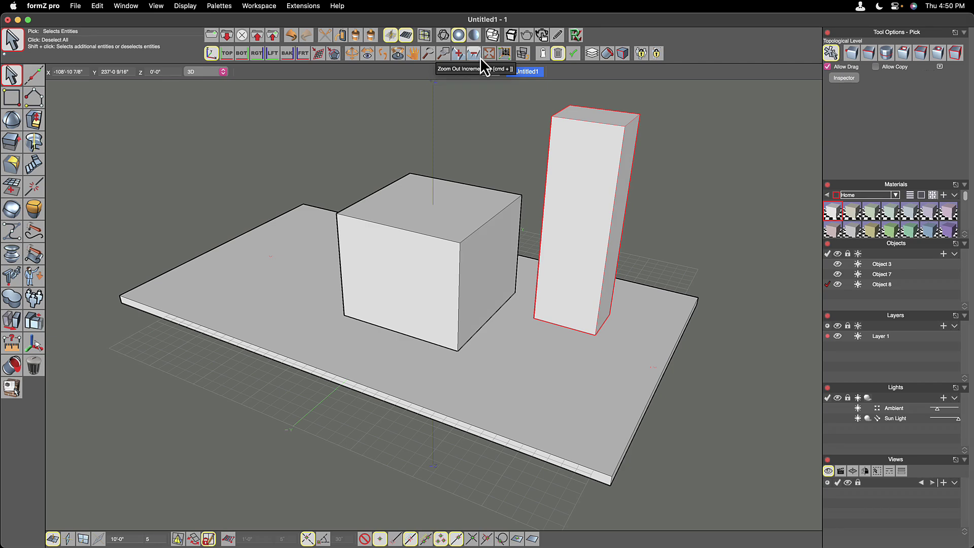
pyautogui.click(480, 57)
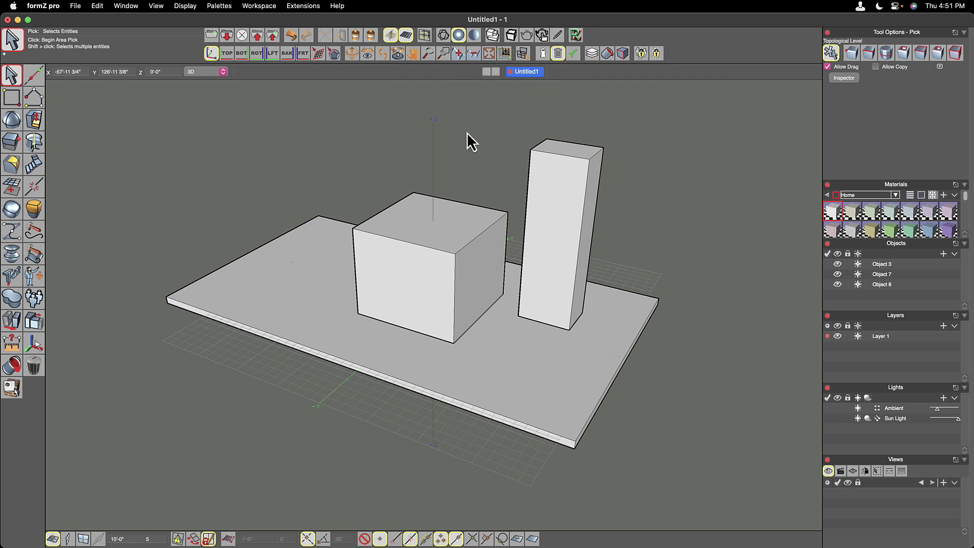
# Step: Draw extruded boxes at the lower left and upper right of the model
pyautogui.scroll(-10, 431, 146)
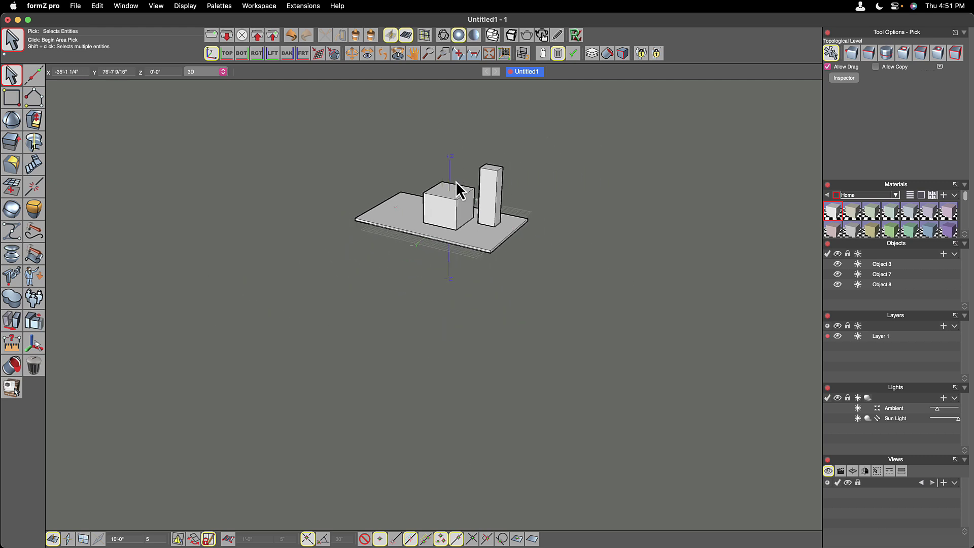
pyautogui.click(12, 97)
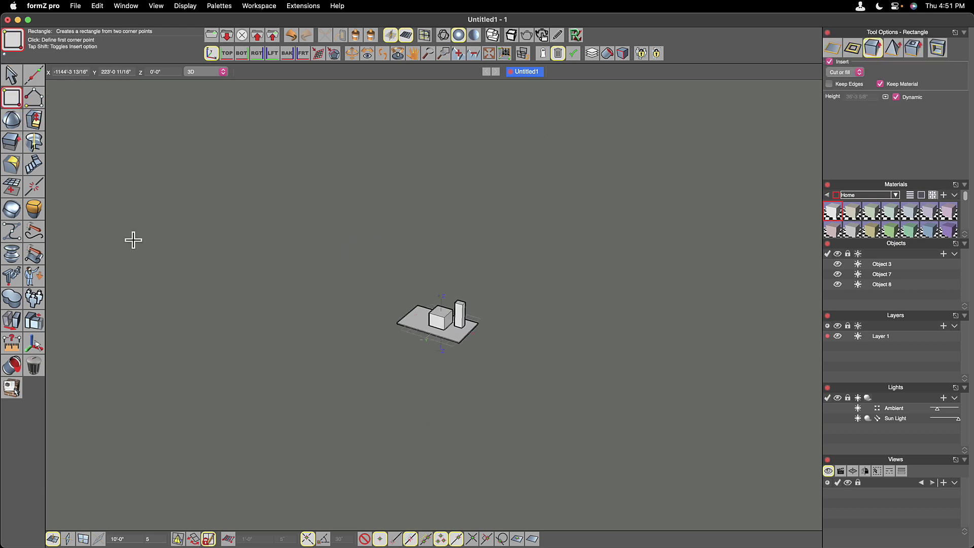
pyautogui.click(298, 375)
pyautogui.click(257, 409)
pyautogui.click(228, 366)
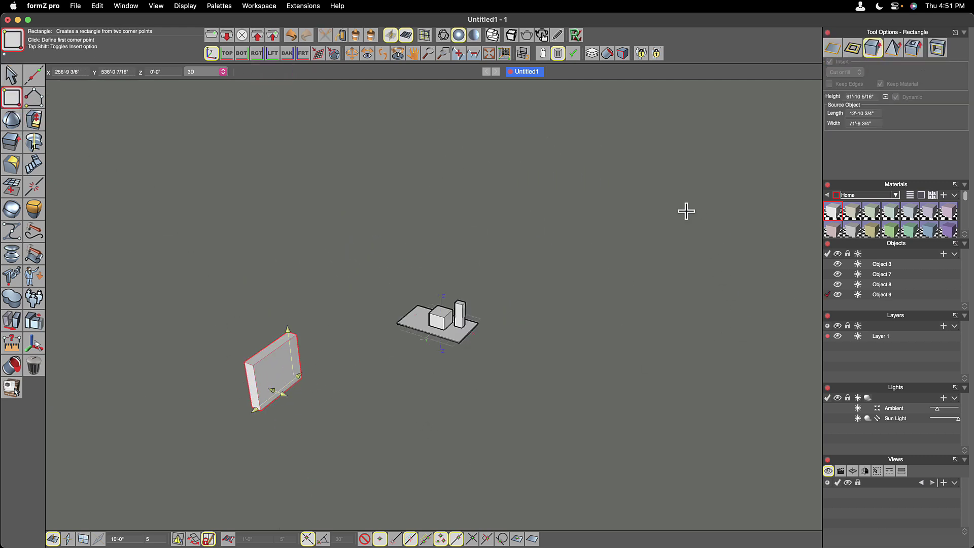
pyautogui.click(658, 203)
pyautogui.click(705, 216)
pyautogui.click(720, 185)
# Step: Add a tall box right of the model and another box at the upper left
pyautogui.click(527, 314)
pyautogui.click(548, 338)
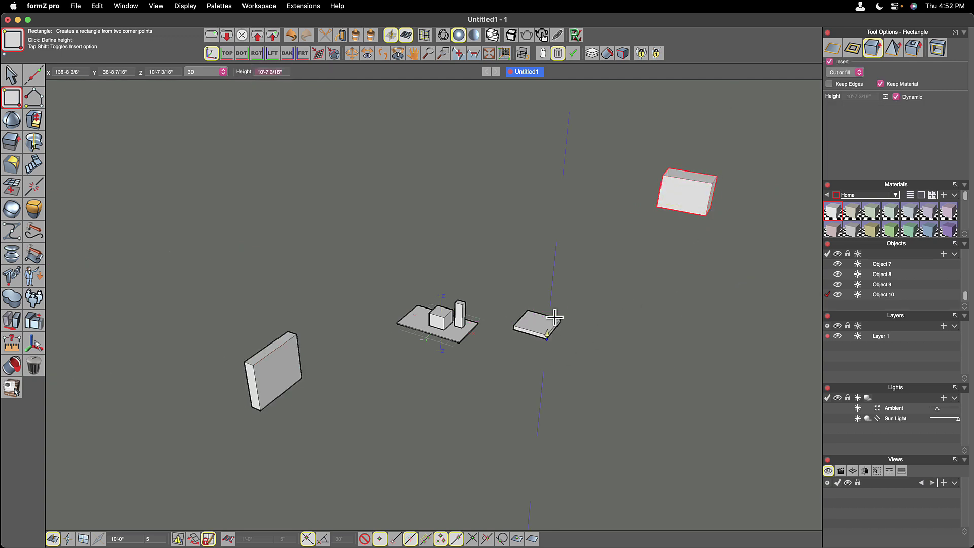
pyautogui.click(558, 262)
pyautogui.click(294, 174)
pyautogui.click(323, 209)
pyautogui.click(334, 145)
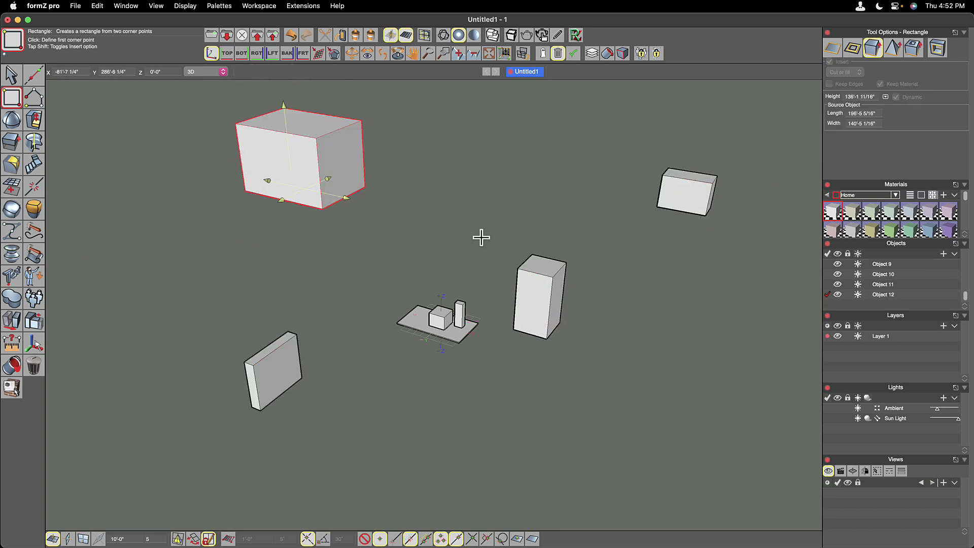
pyautogui.scroll(10, 452, 336)
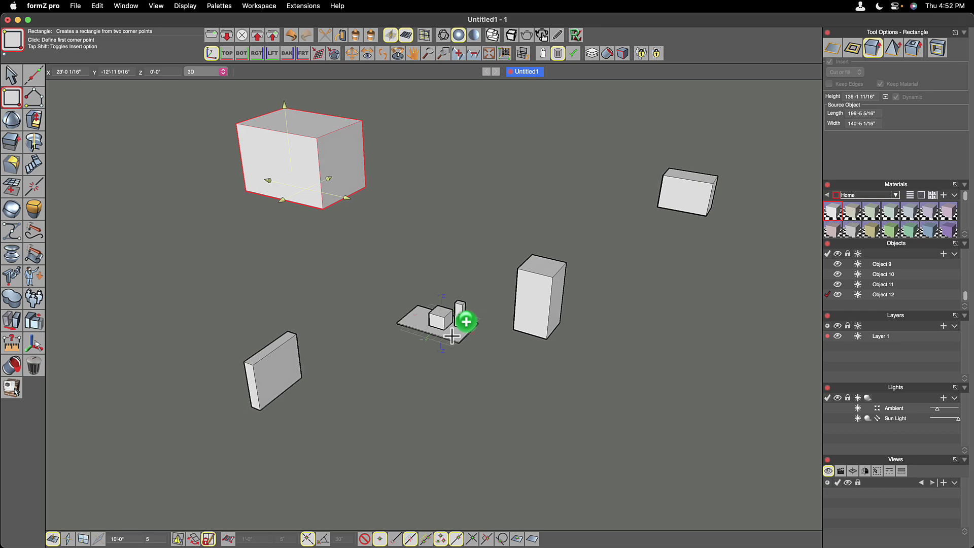
pyautogui.scroll(-5, 451, 336)
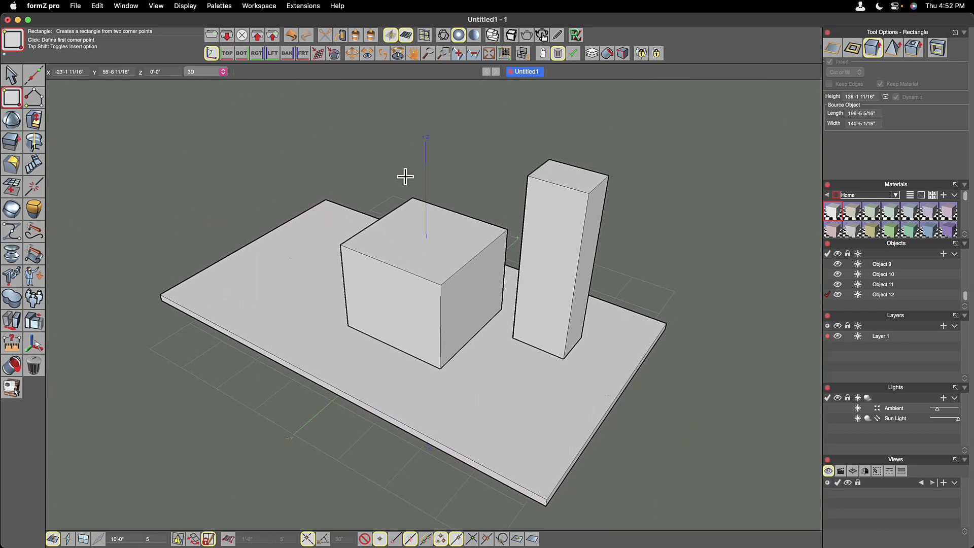
# Step: Zoom to show all objects, then select only the cube and zoom to it
pyautogui.press('Escape')
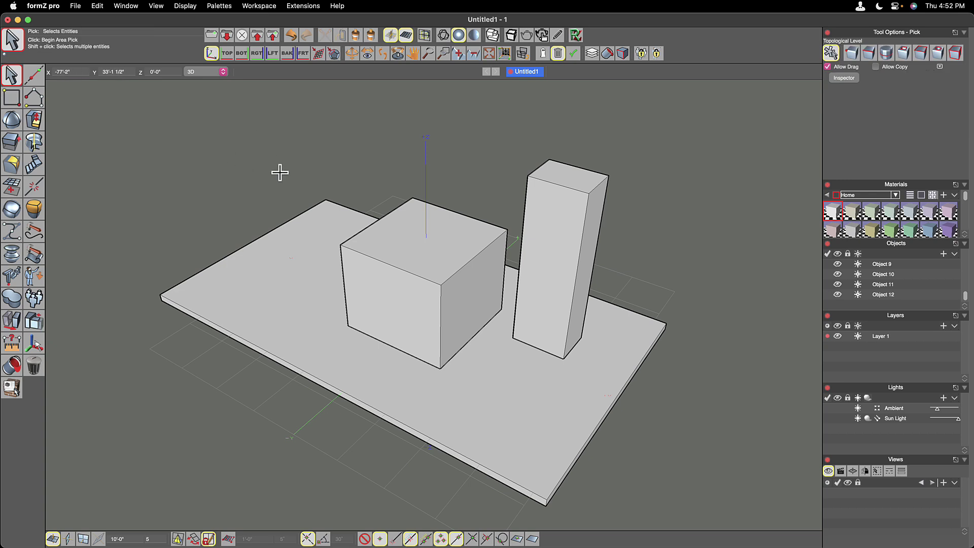
pyautogui.click(490, 55)
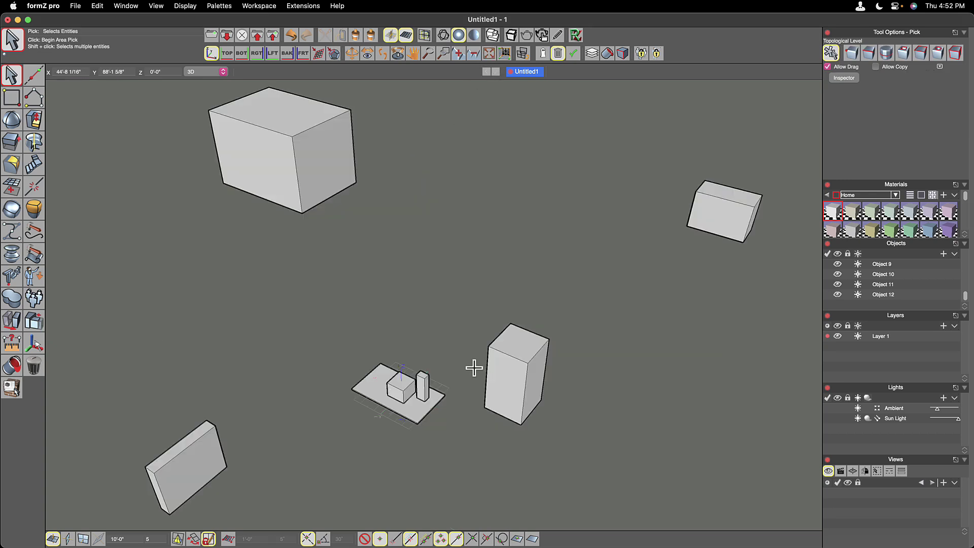
pyautogui.moveTo(318, 342); pyautogui.dragTo(450, 433)
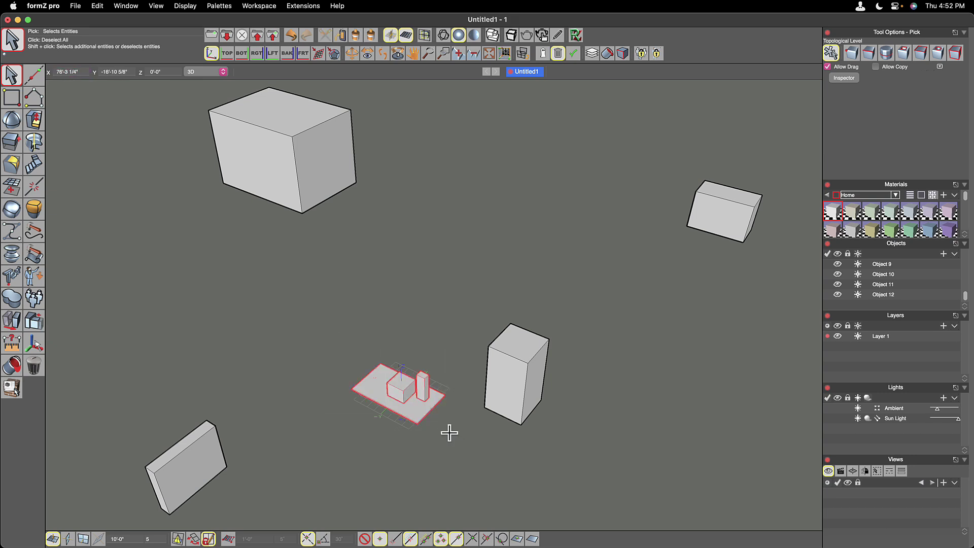
pyautogui.click(423, 385)
pyautogui.click(401, 388)
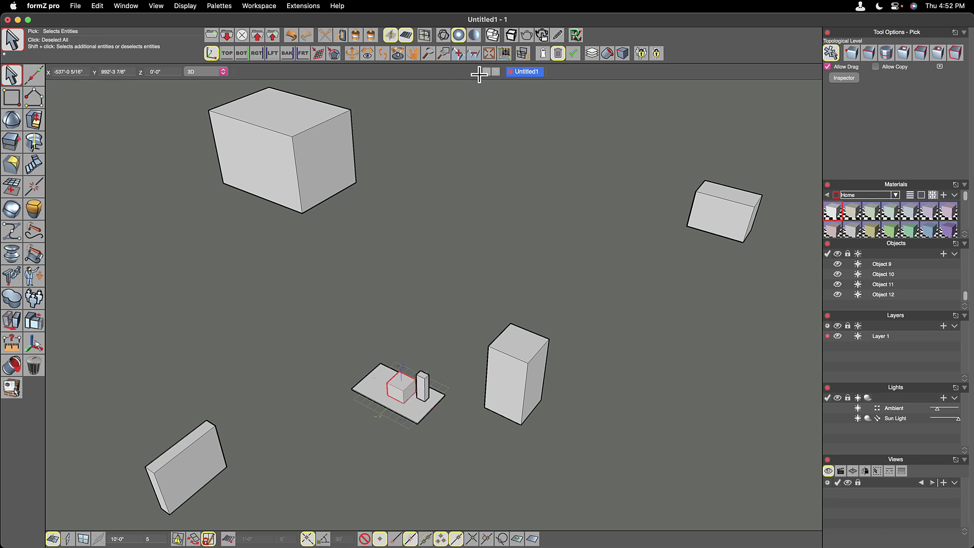
pyautogui.click(490, 54)
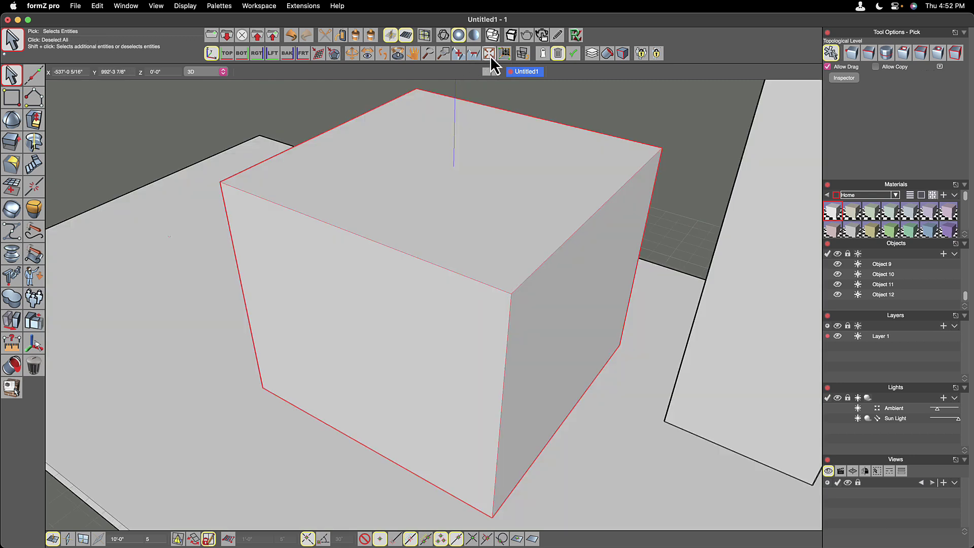
# Step: Deselect, area-select the slab group and tall box, and zoom to fit them
pyautogui.click(565, 109)
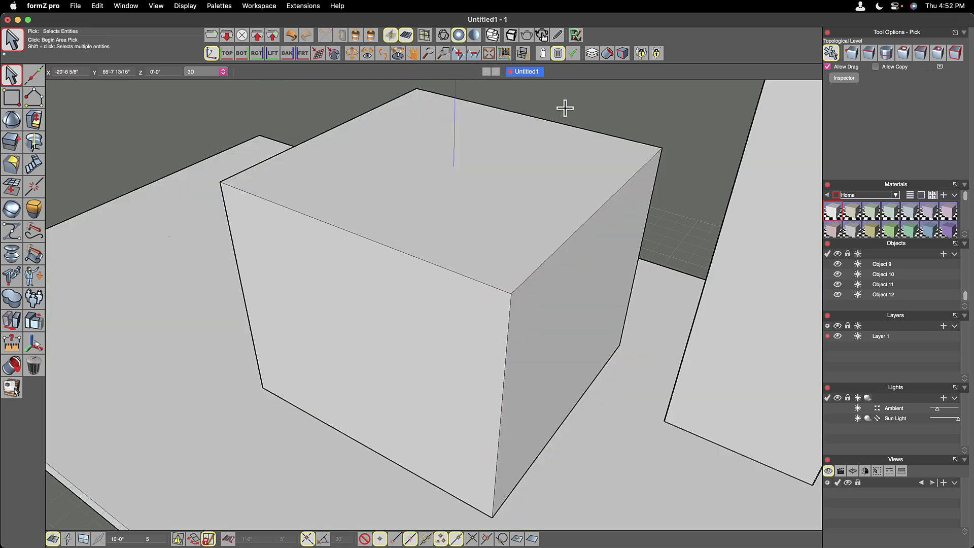
pyautogui.scroll(-10, 490, 287)
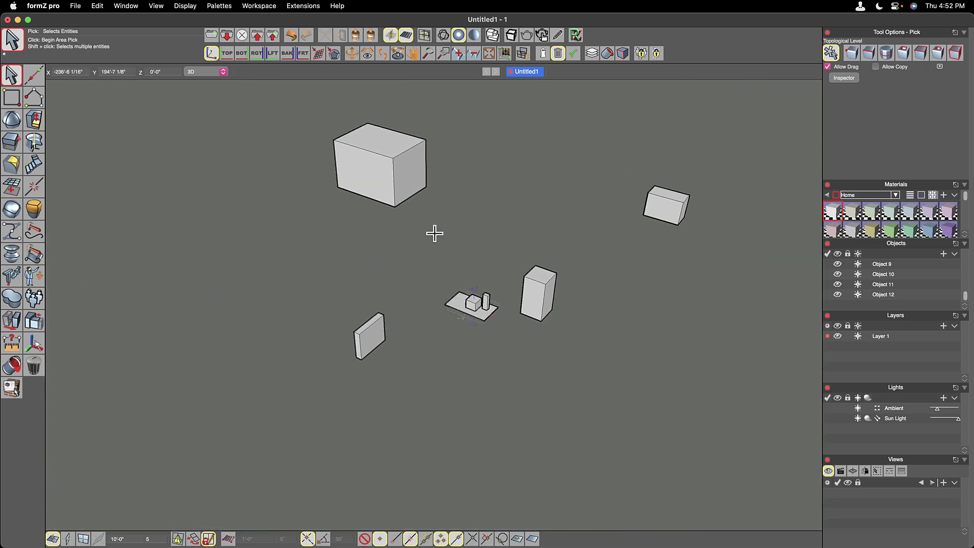
pyautogui.moveTo(435, 232); pyautogui.dragTo(567, 346)
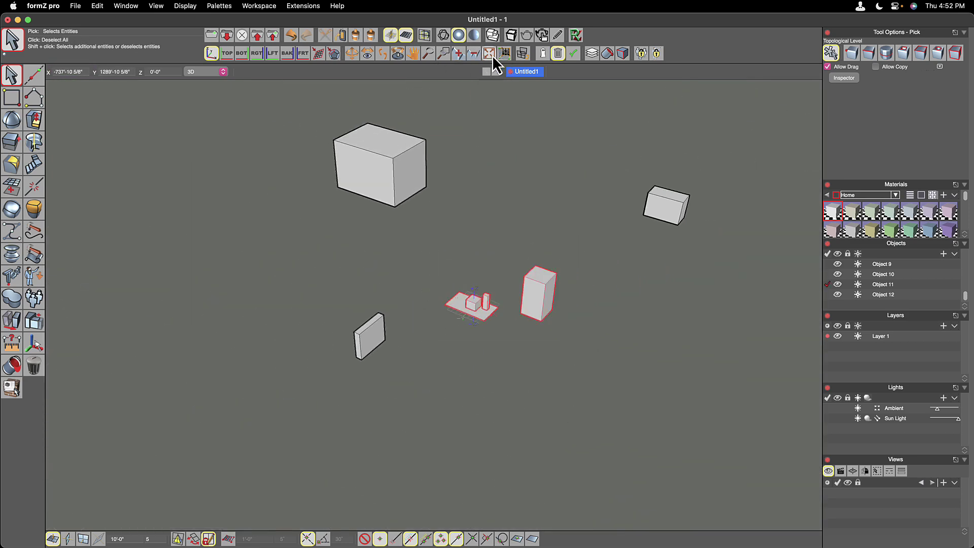
pyautogui.click(491, 54)
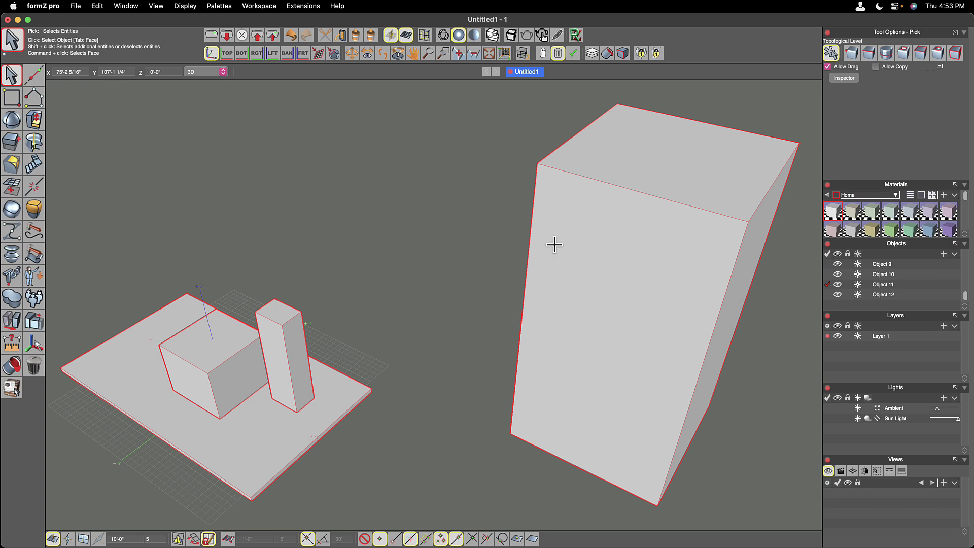